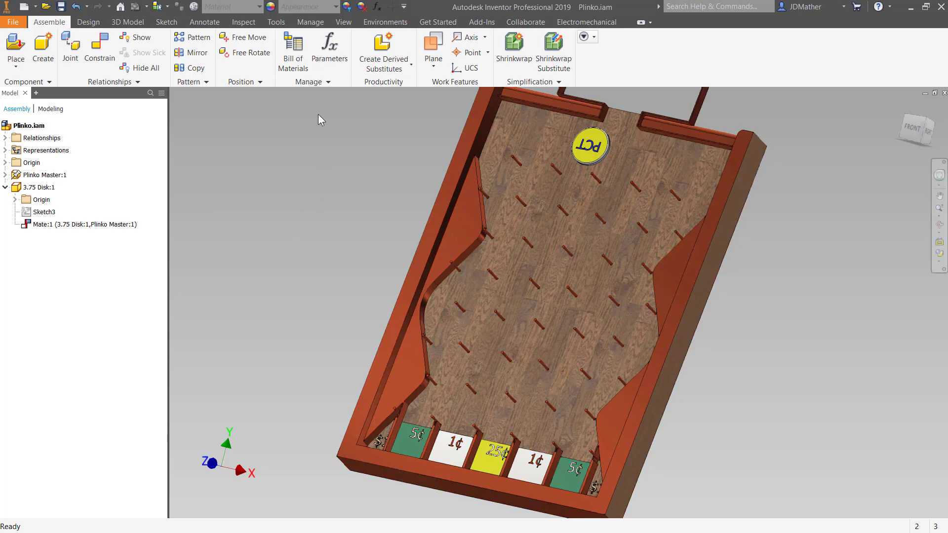
# Open the Dynamic Simulation environment for the Plinko assembly
pyautogui.scroll(-2, 443, 154)
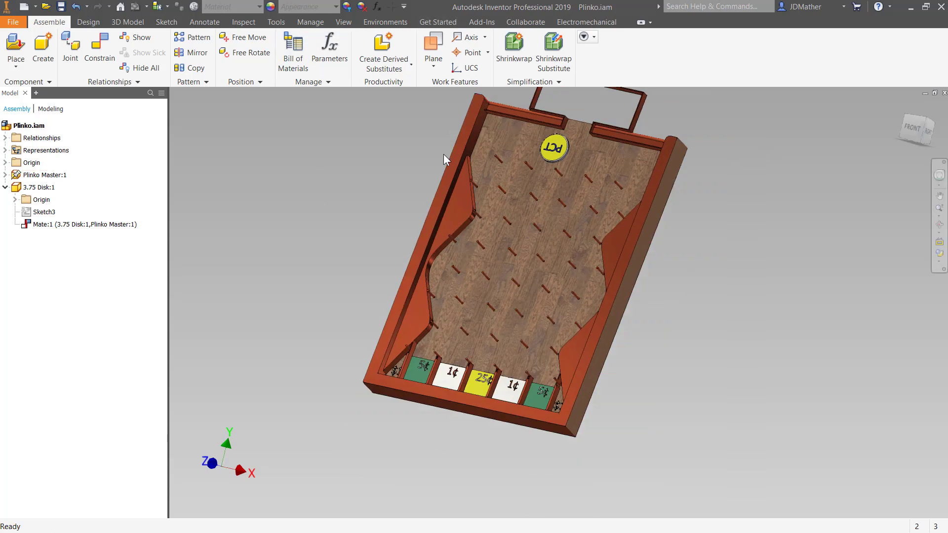
pyautogui.scroll(-1, 445, 150)
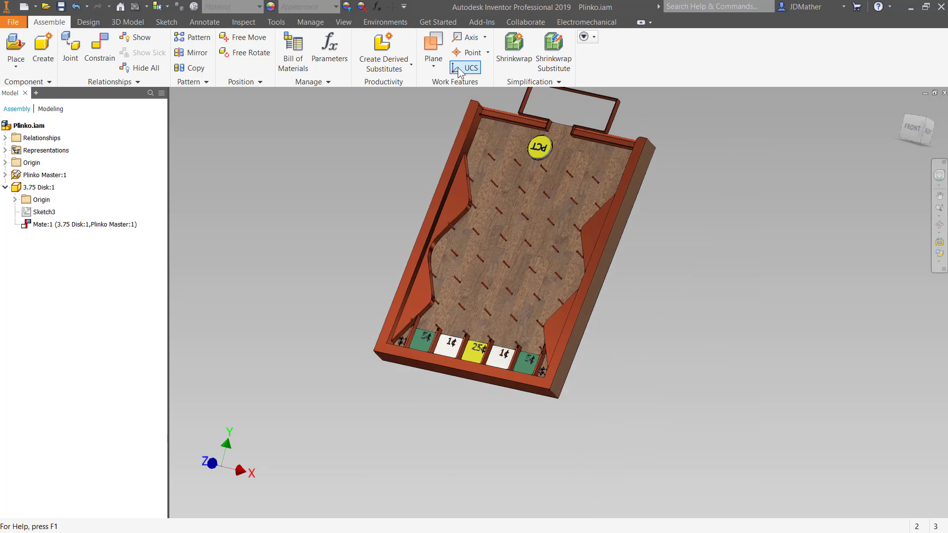
pyautogui.click(398, 20)
pyautogui.click(34, 62)
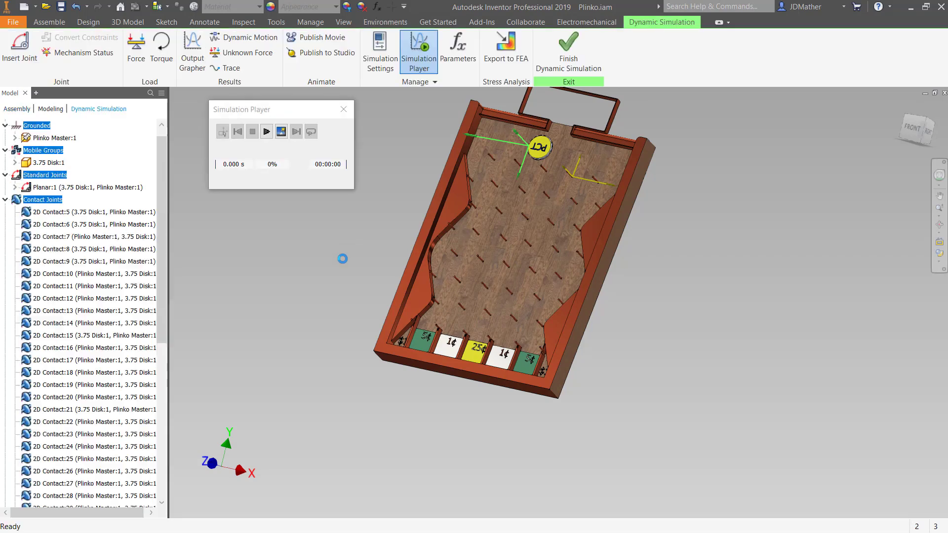
# Examine the Plinko board and disk from the right side and a corner view, and return to the home view
pyautogui.scroll(-3, 433, 148)
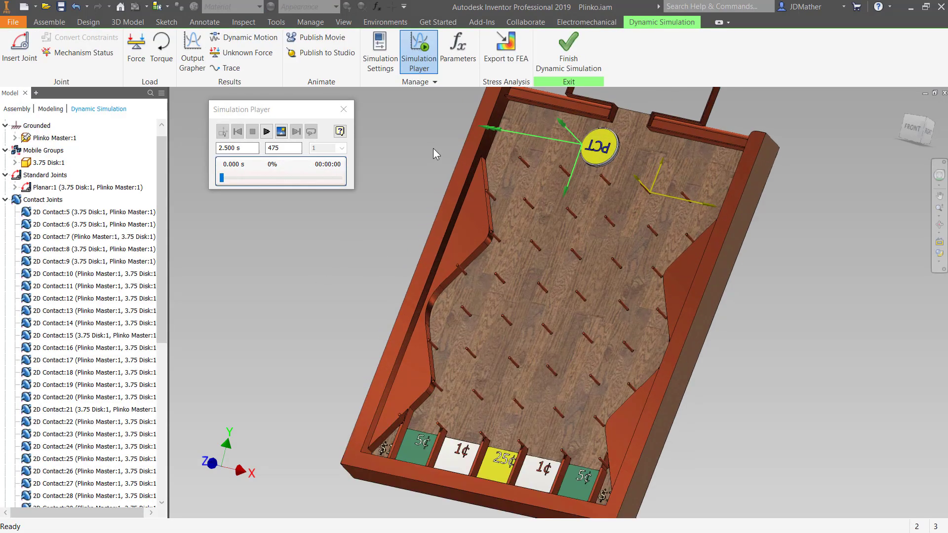
pyautogui.click(928, 131)
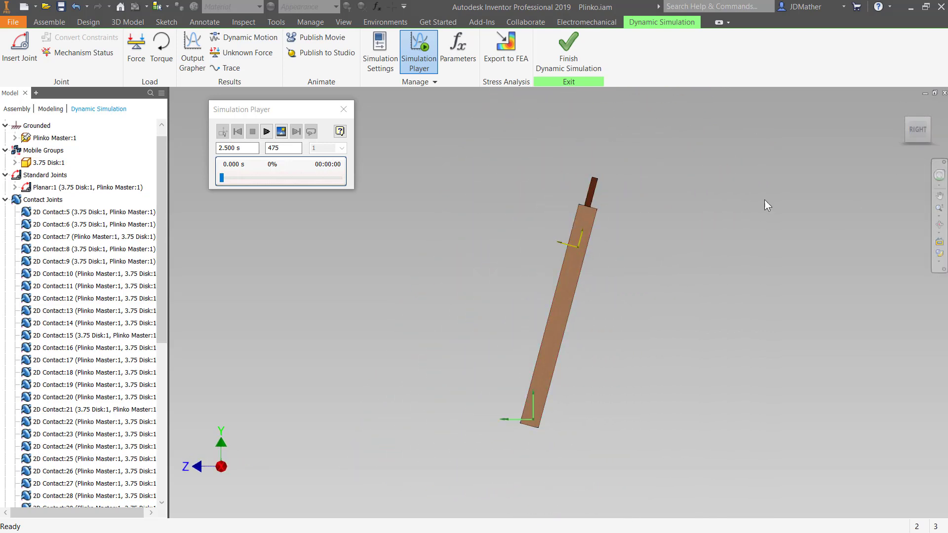
pyautogui.click(910, 122)
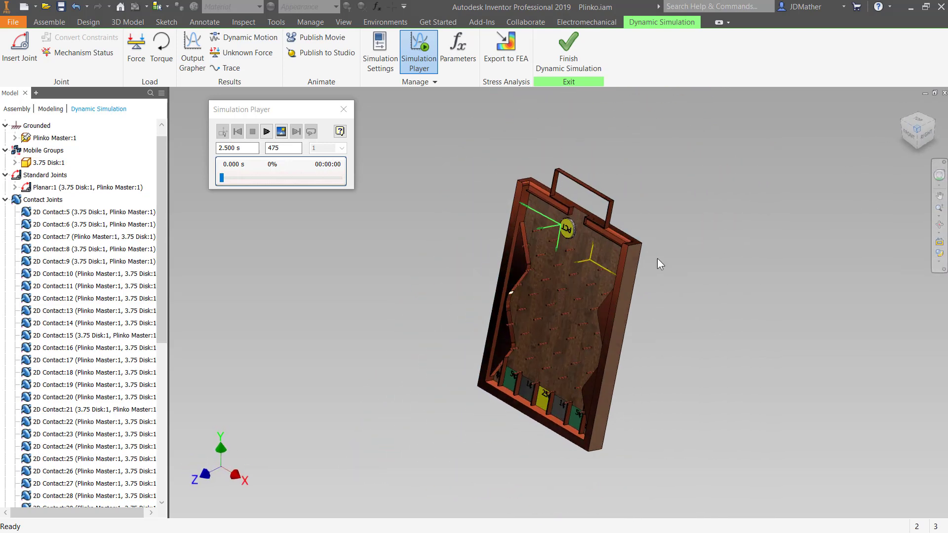
pyautogui.scroll(-4, 602, 282)
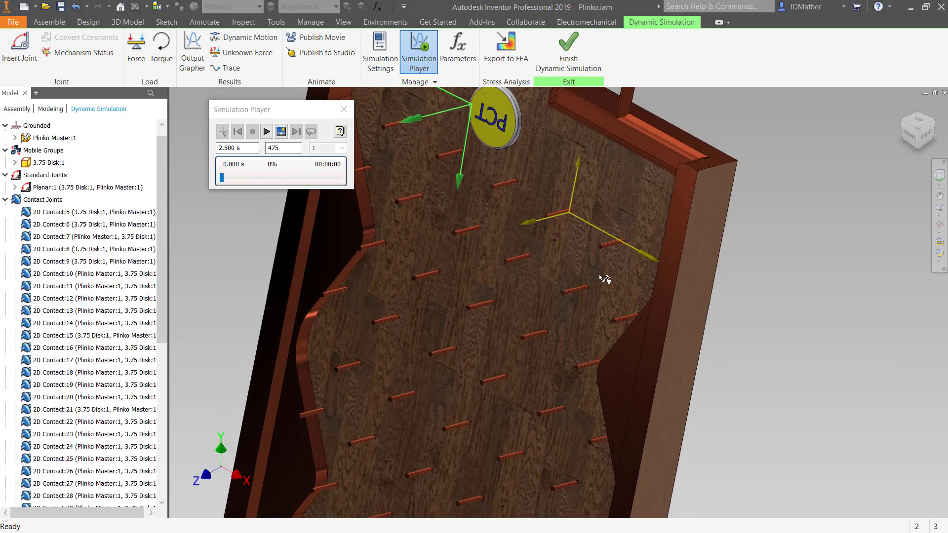
pyautogui.press('F6')
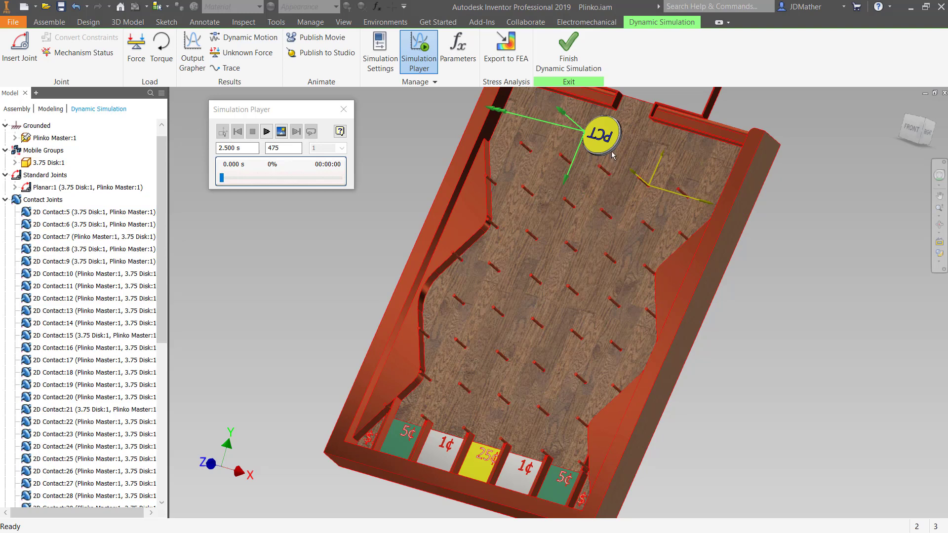
pyautogui.scroll(-3, 516, 199)
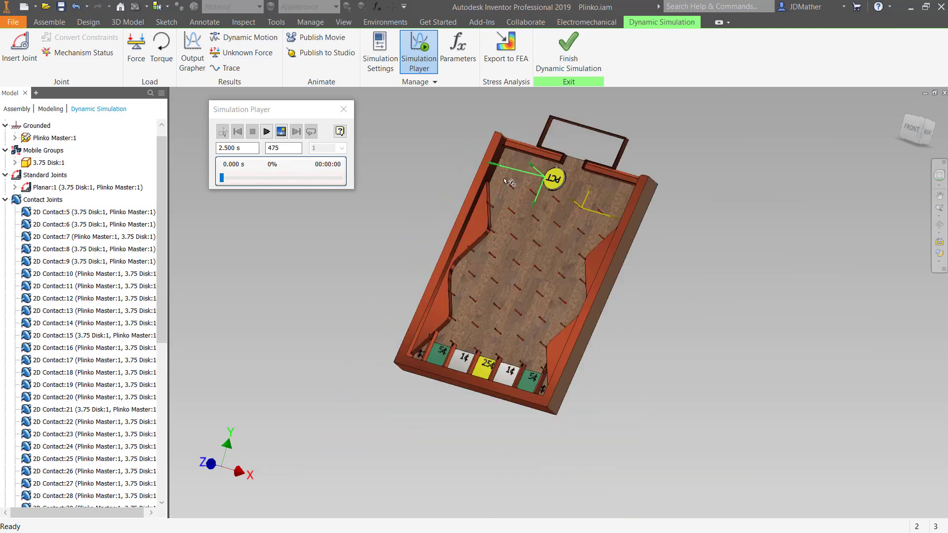
pyautogui.scroll(2, 509, 183)
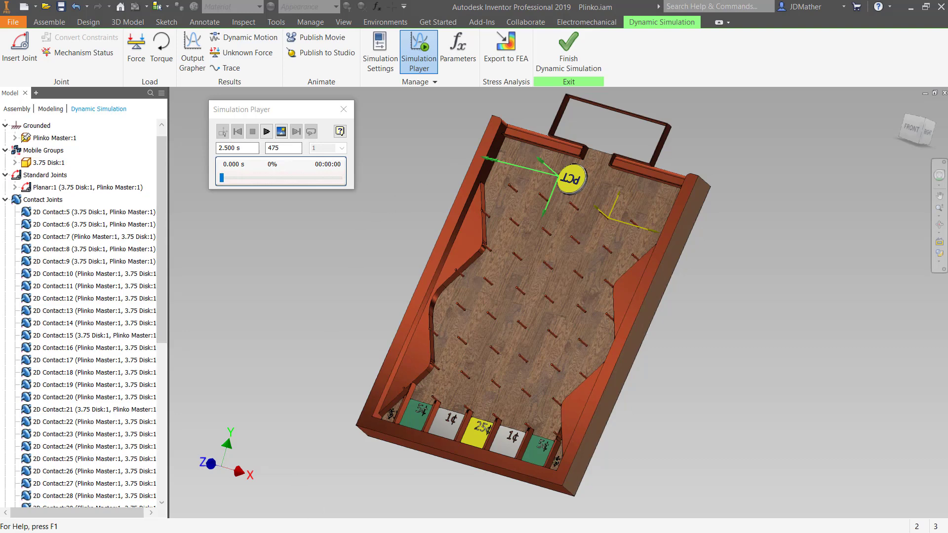
# Run the simulation of the disk dropping down the board, stop it partway and reset it to the start
pyautogui.press('super')
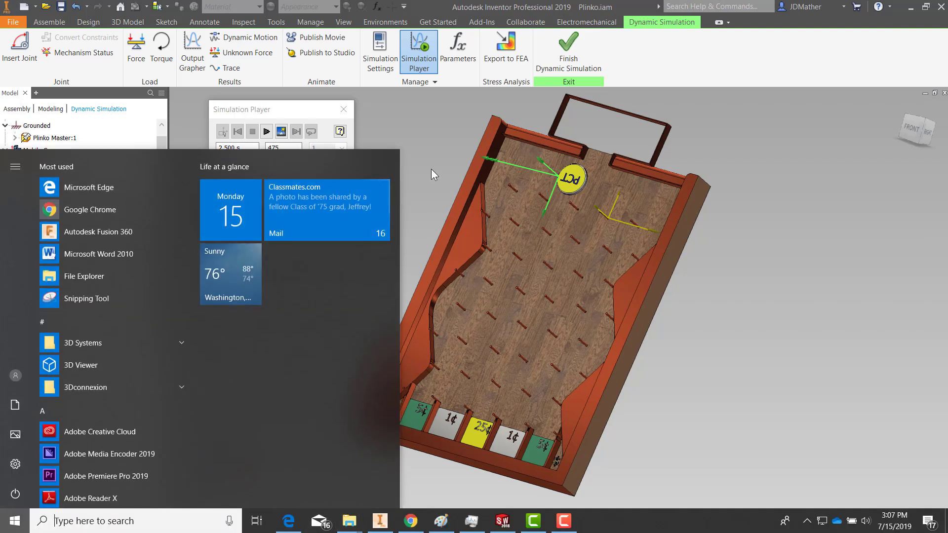
pyautogui.click(431, 169)
pyautogui.click(266, 132)
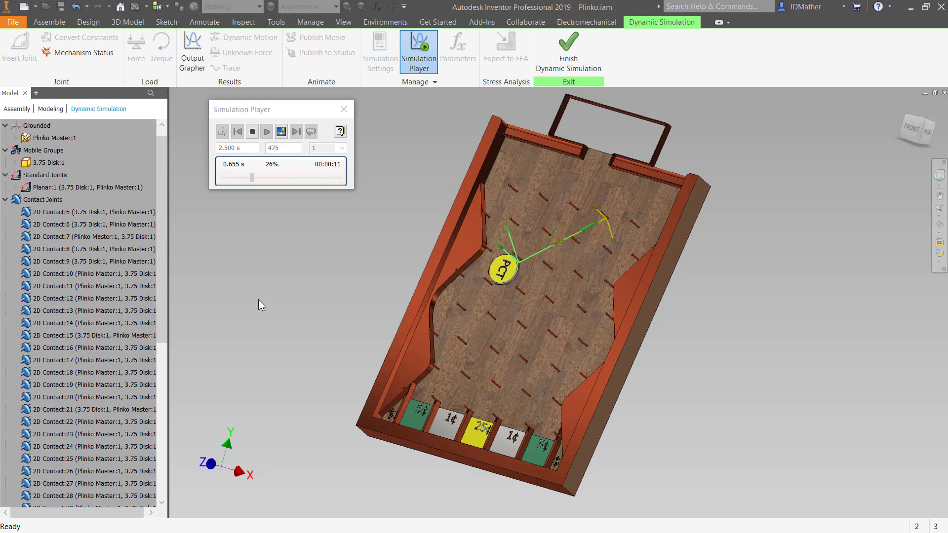
pyautogui.click(252, 132)
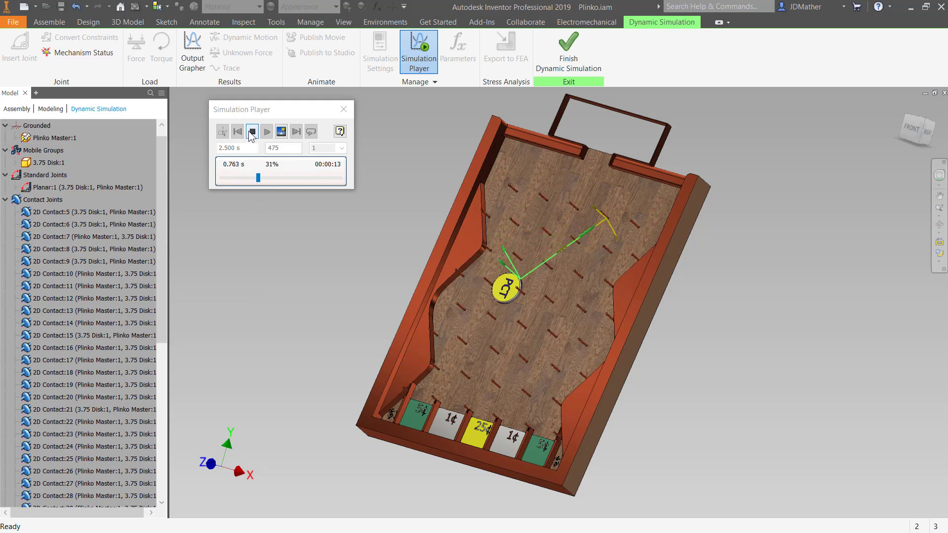
pyautogui.click(238, 132)
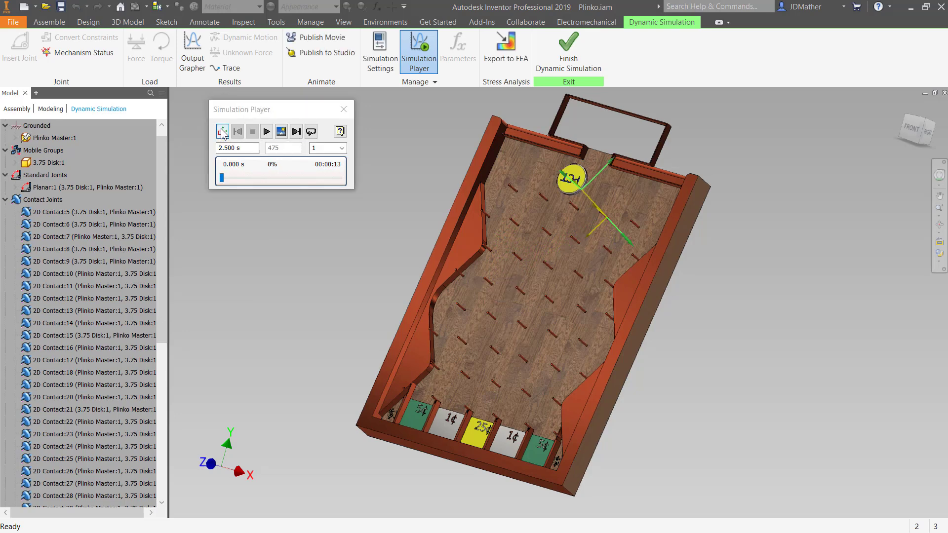
# Review the restitution and friction properties of the 2D Contact:5 joint and close them without changes
pyautogui.rightClick(59, 213)
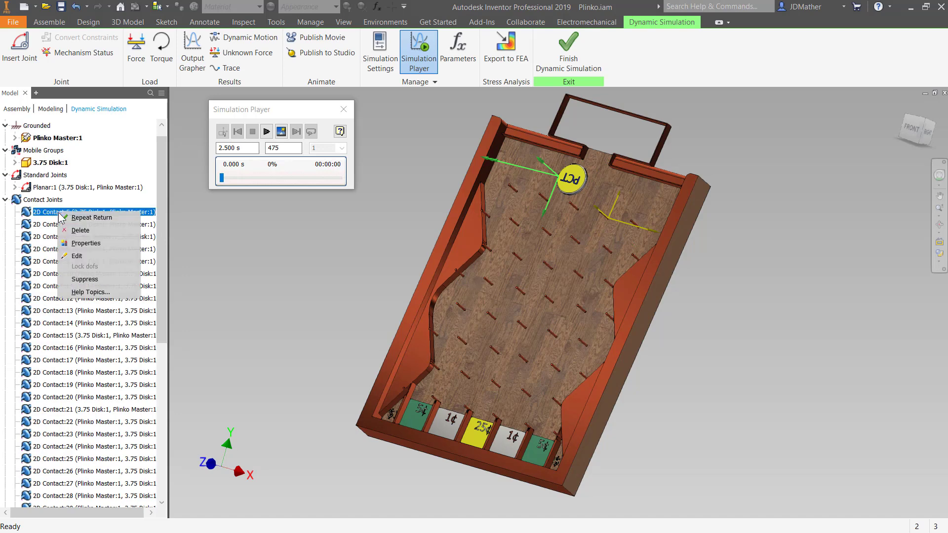
pyautogui.click(87, 247)
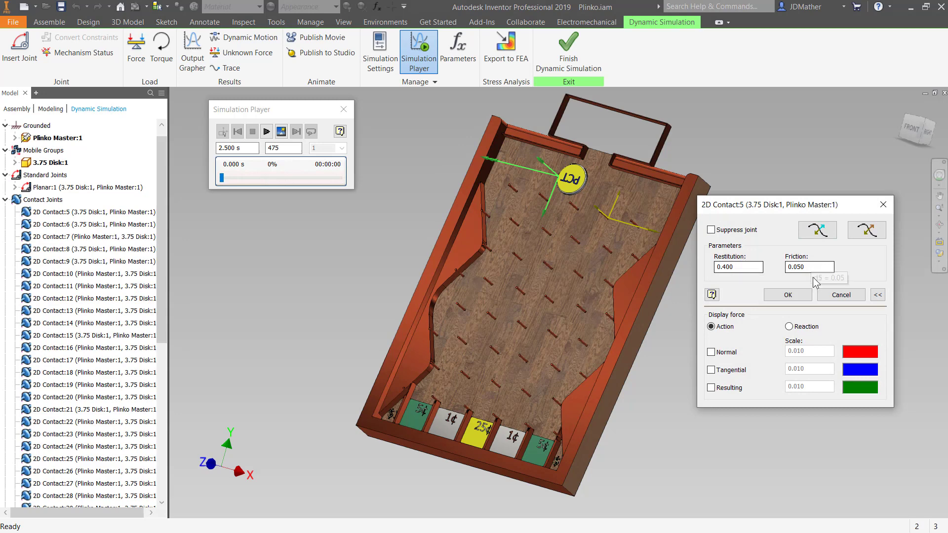
pyautogui.click(834, 295)
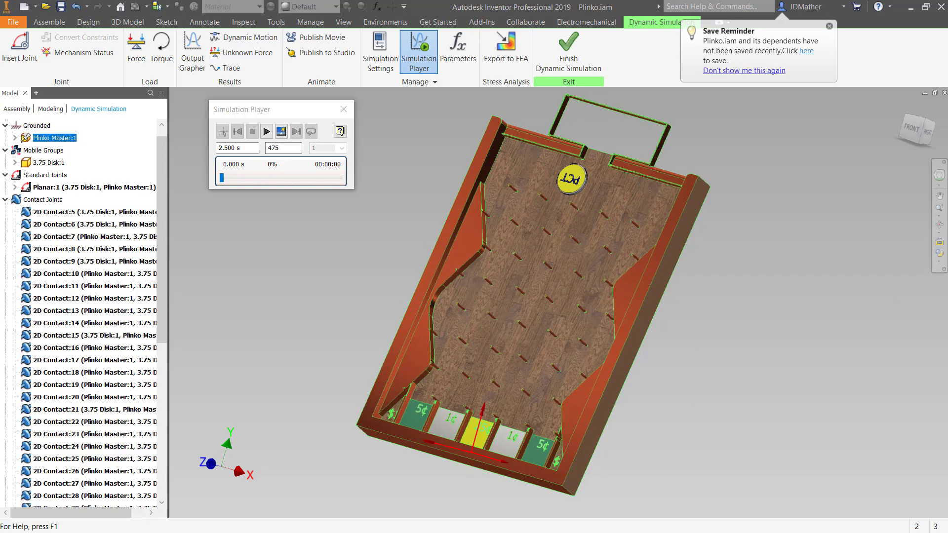
# Switch to the Plinko assembly in SOLIDWORKS and examine the disk and the opening at the board's upper end
pyautogui.press('super')
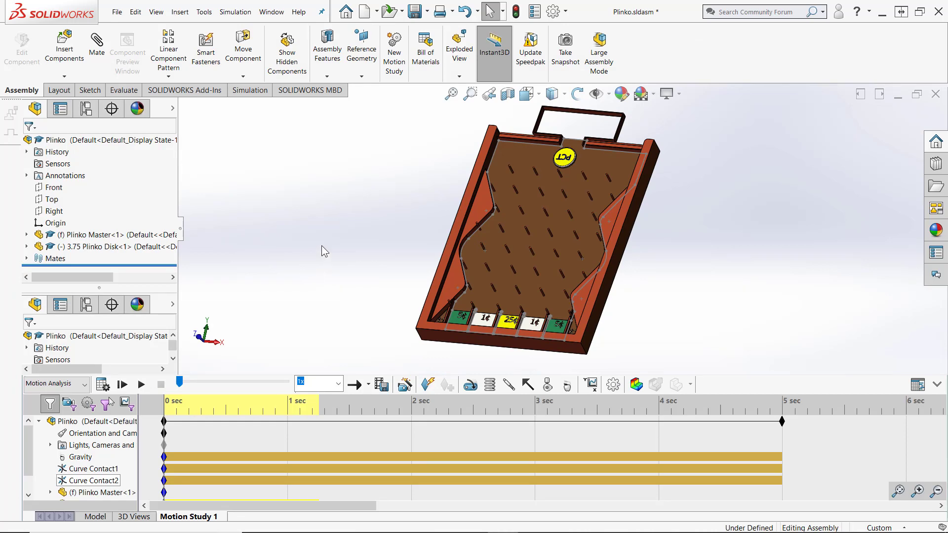
pyautogui.scroll(-10, 576, 118)
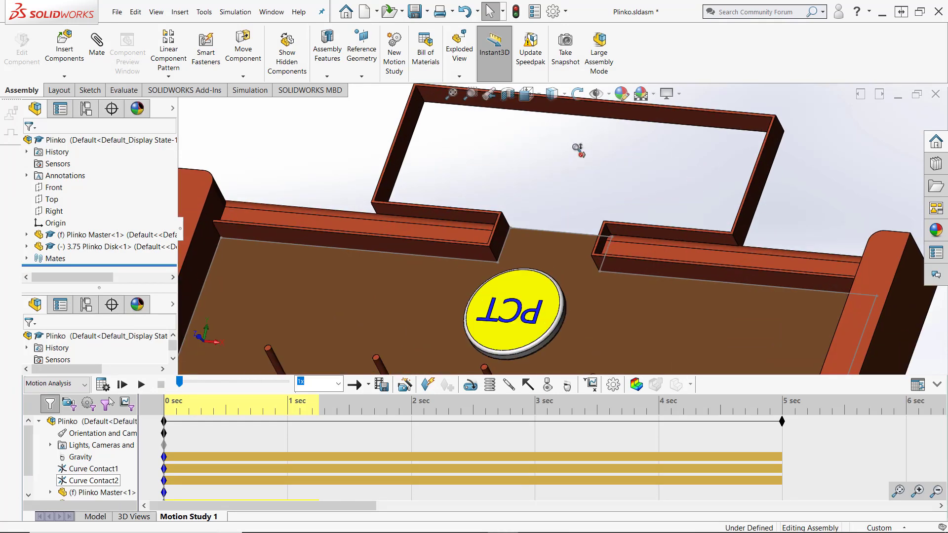
pyautogui.scroll(-3, 535, 222)
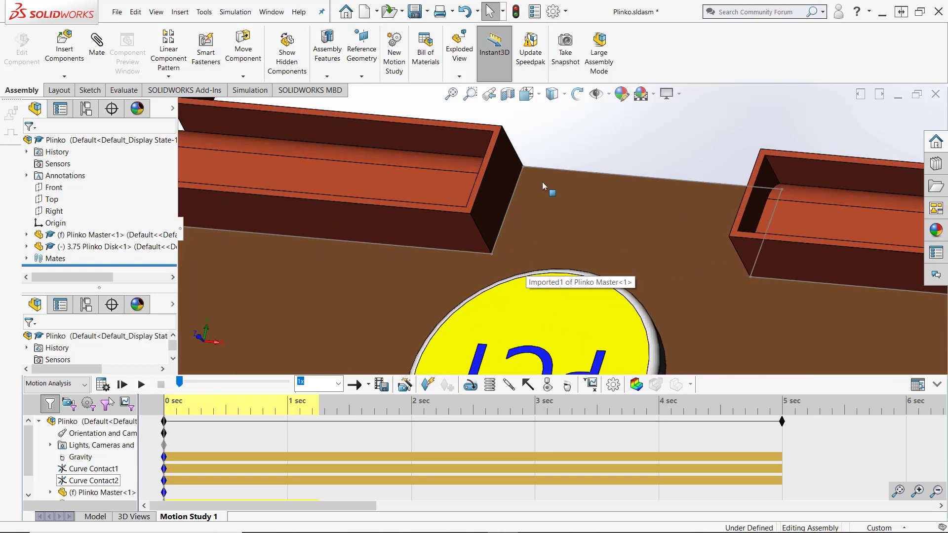
pyautogui.scroll(4, 535, 190)
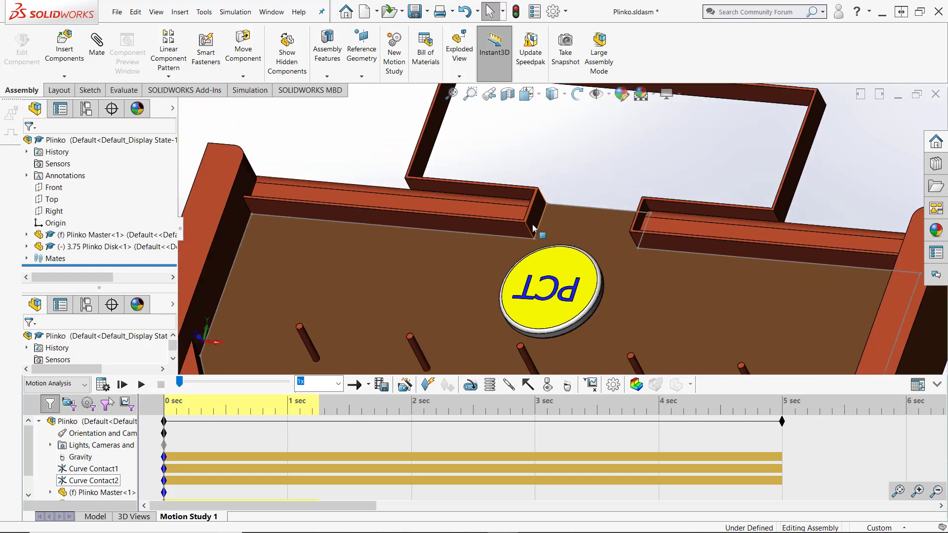
pyautogui.scroll(8, 445, 224)
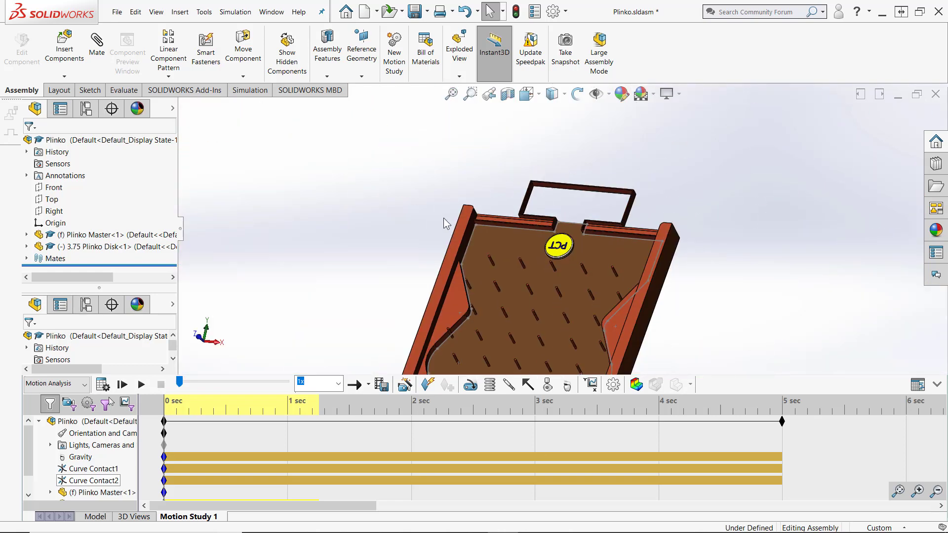
pyautogui.scroll(3, 446, 223)
pyautogui.scroll(-2, 612, 316)
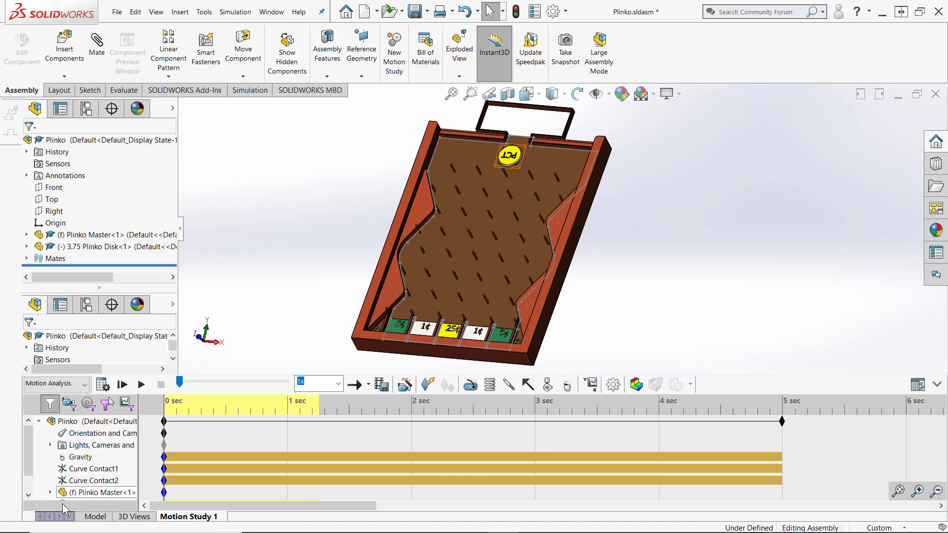
# Expand the mates in the motion study and examine the gravity entry and the coincident mate
pyautogui.scroll(-2, 127, 447)
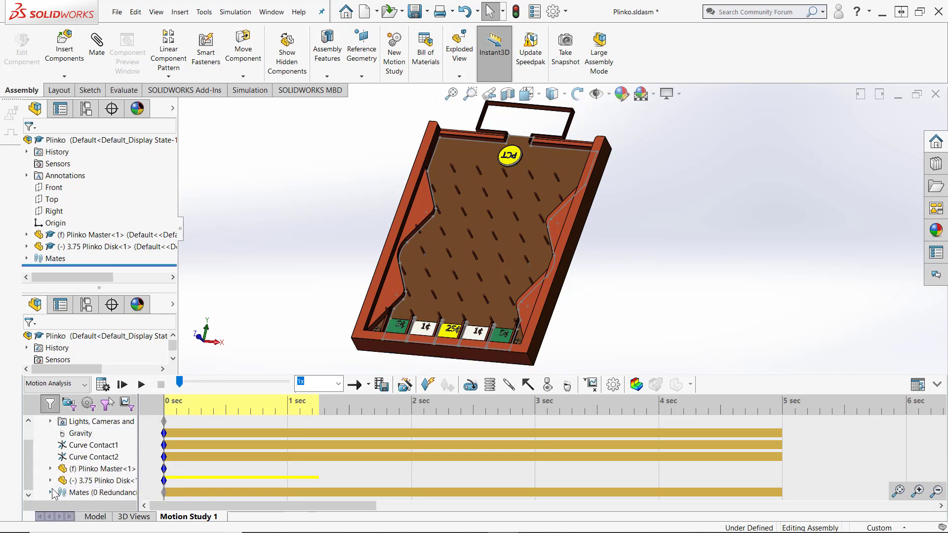
pyautogui.scroll(-1, 55, 494)
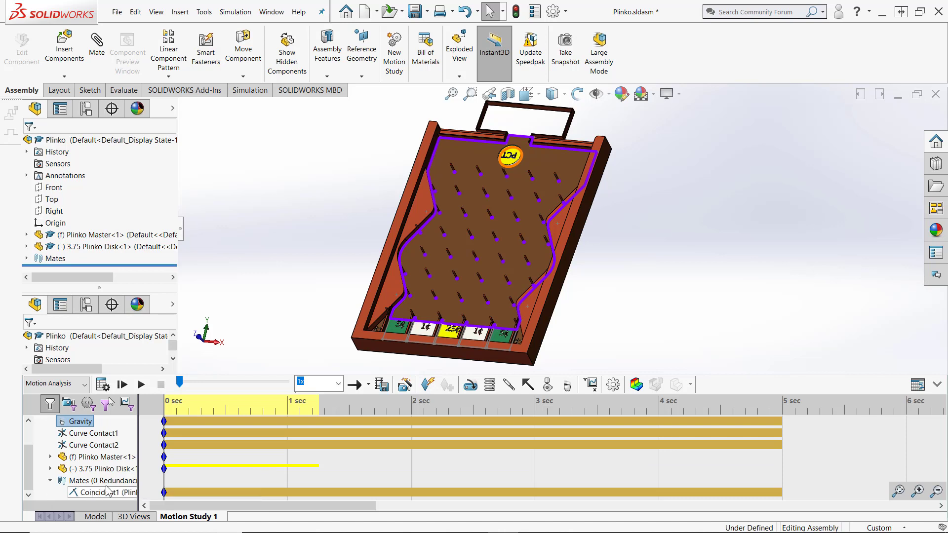
pyautogui.scroll(5, 666, 241)
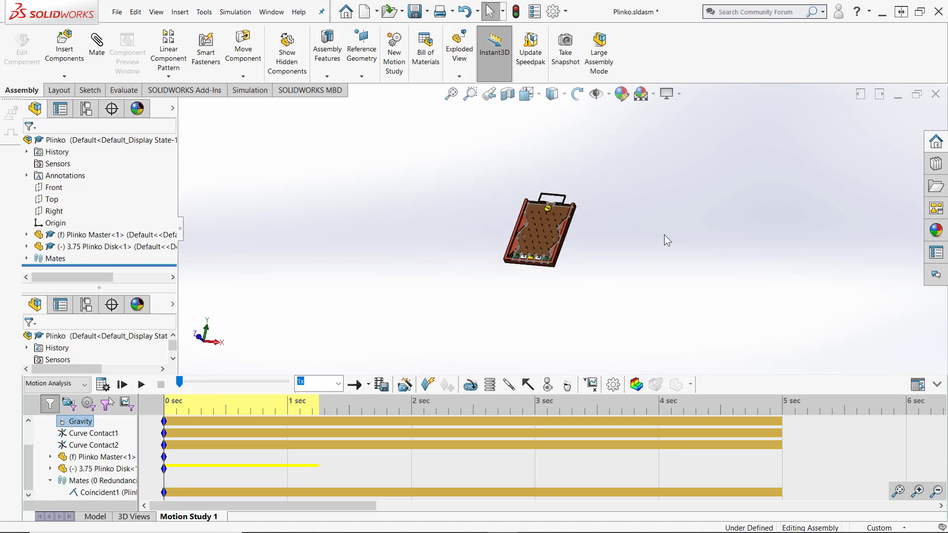
# Examine which curves Curve Contact1 and Curve Contact2 use on the disk and board, and clear the selection
pyautogui.scroll(-10, 603, 202)
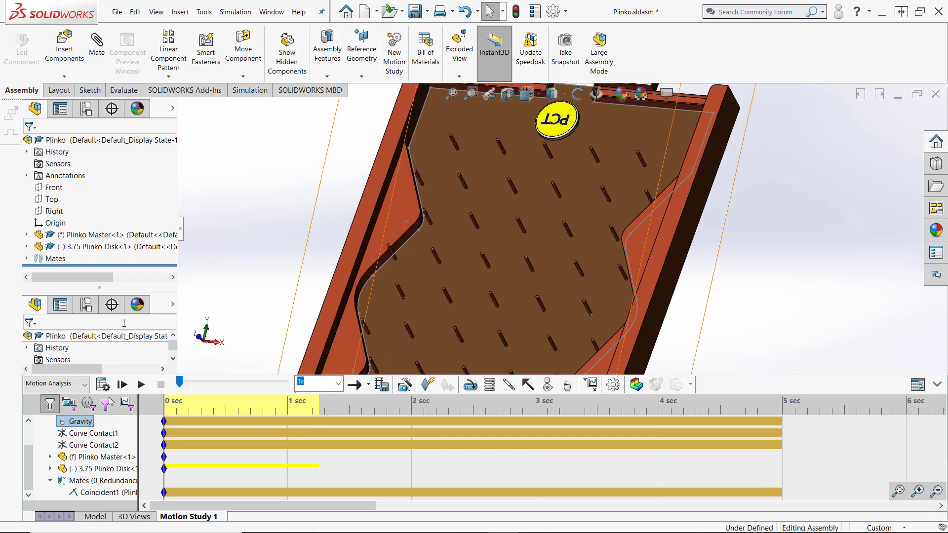
pyautogui.click(93, 437)
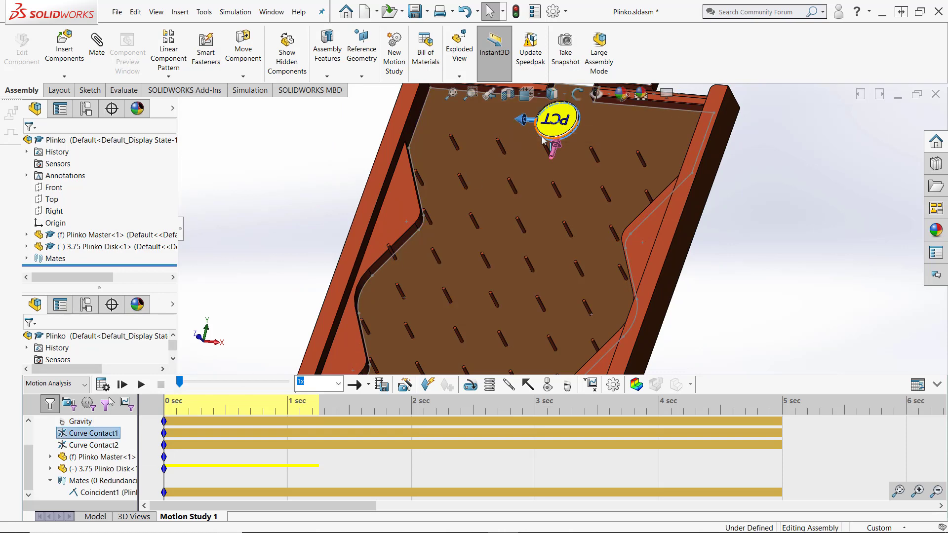
pyautogui.press('f')
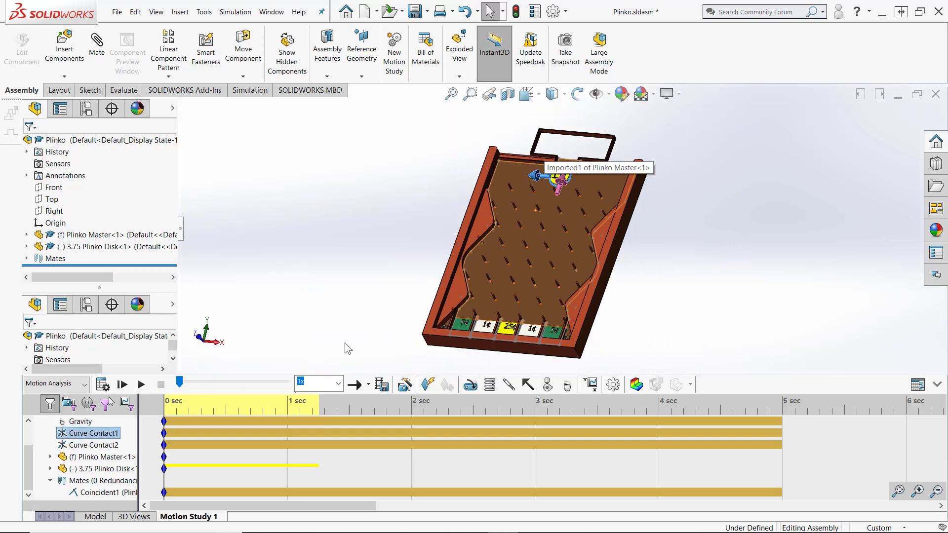
pyautogui.scroll(-5, 560, 182)
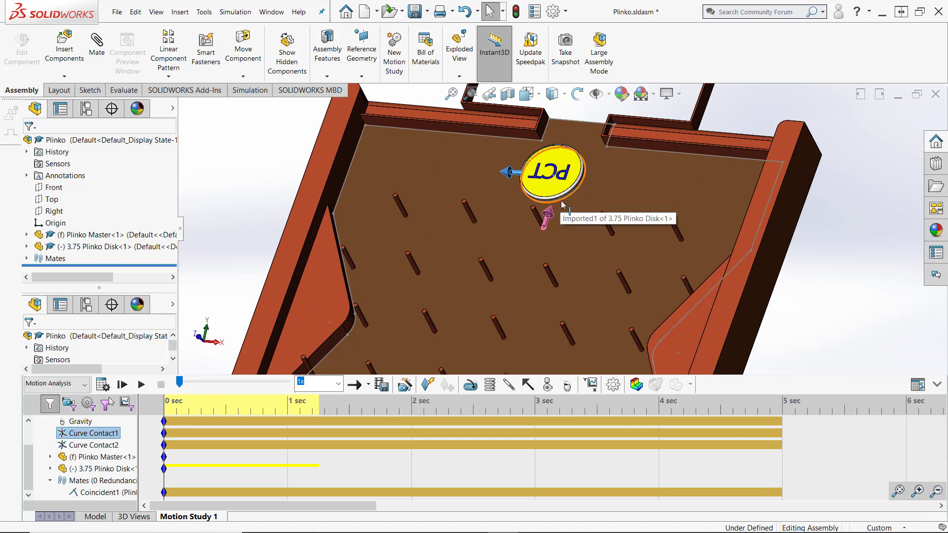
pyautogui.click(91, 446)
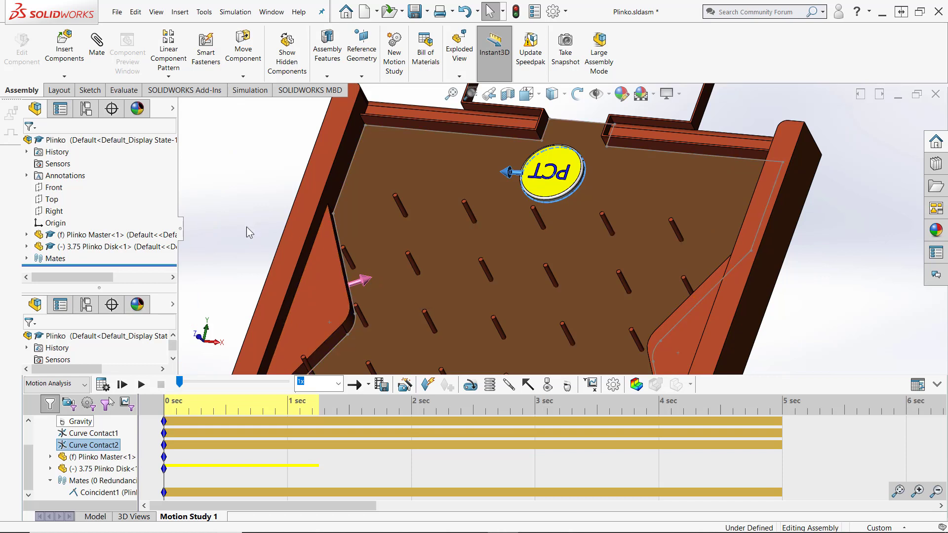
pyautogui.click(229, 175)
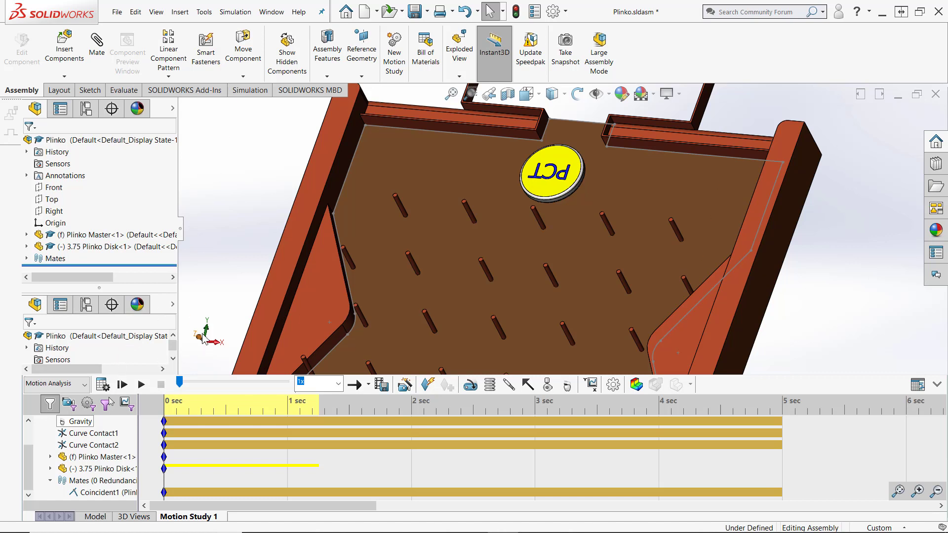
# Add a curve contact between the disk's edge and the base edge of the top row's second peg from the left, using the restitution coefficient
pyautogui.click(549, 386)
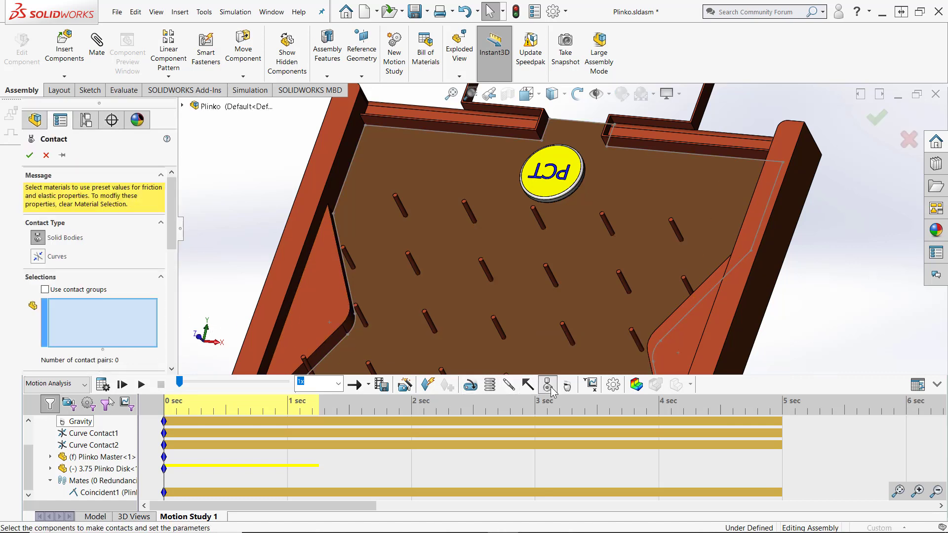
pyautogui.click(39, 259)
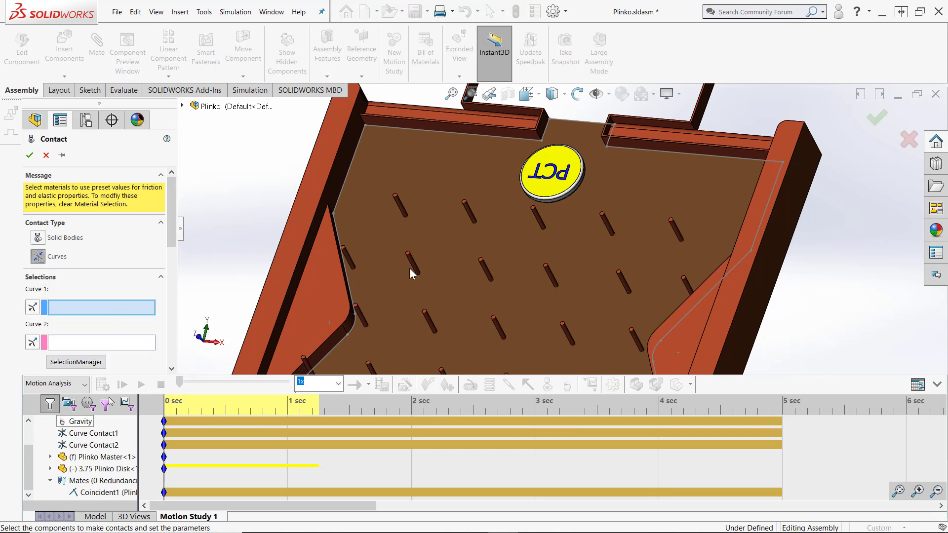
pyautogui.click(533, 205)
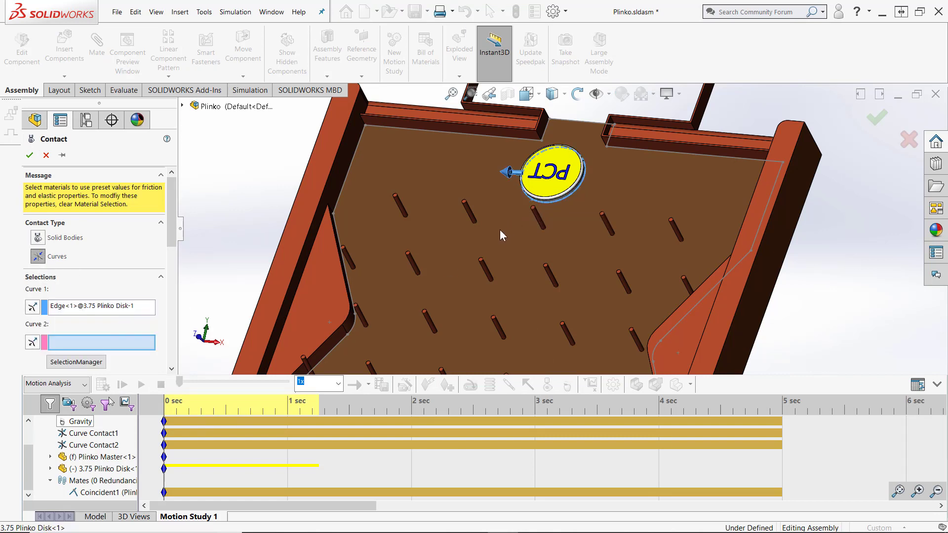
pyautogui.click(475, 224)
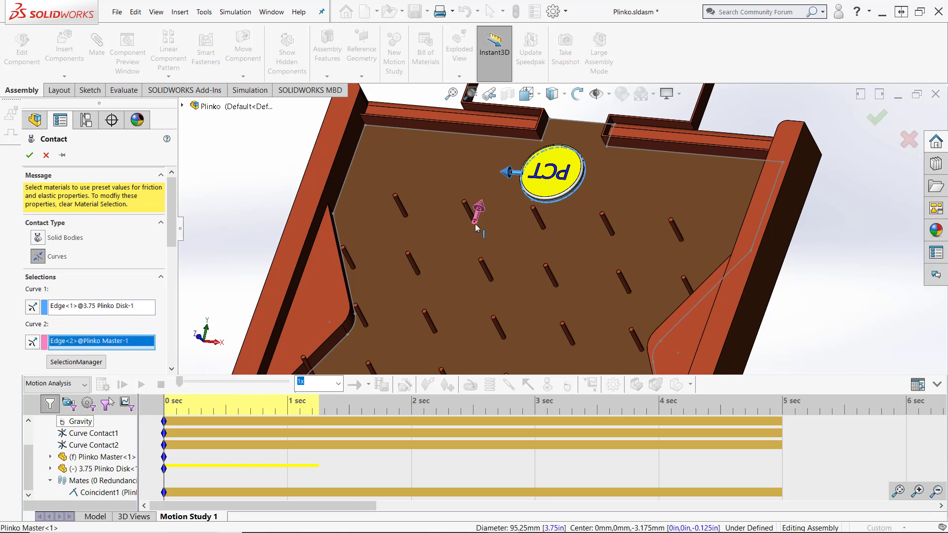
pyautogui.moveTo(173, 223); pyautogui.dragTo(156, 355)
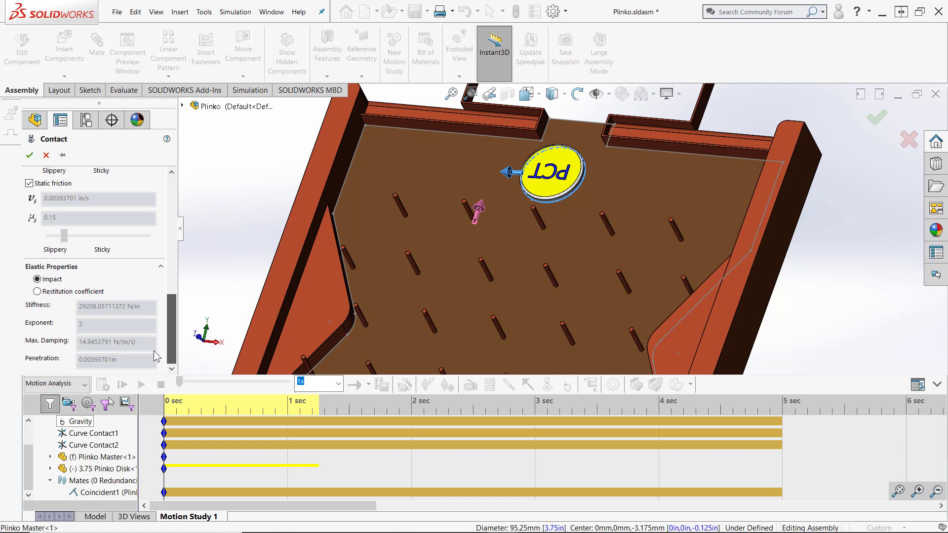
pyautogui.click(43, 293)
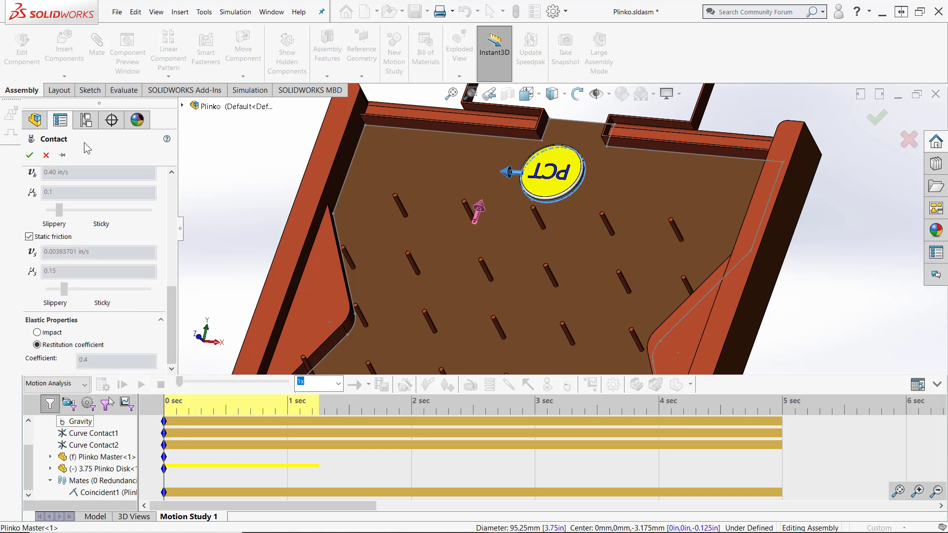
pyautogui.click(30, 156)
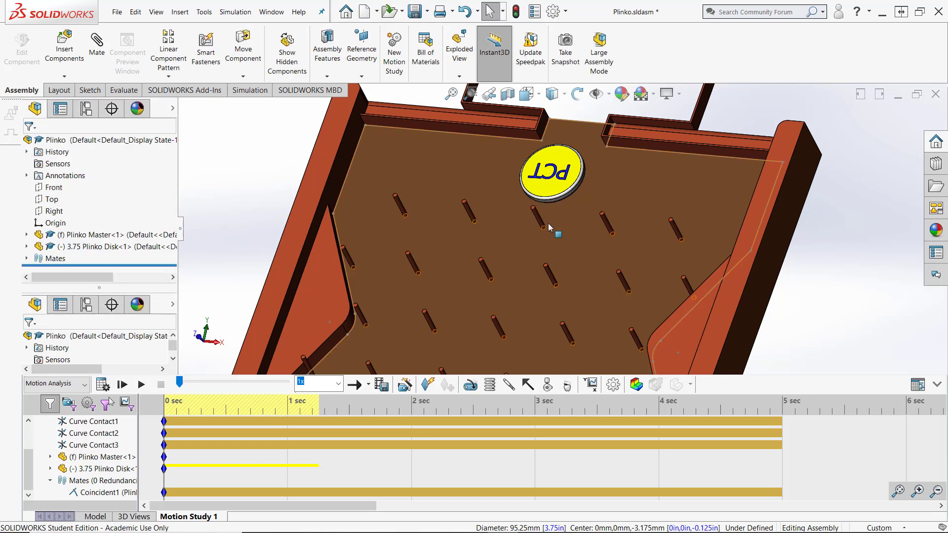
# Add a curve contact between the disk's edge and the base edge of the top row's leftmost peg, using the restitution coefficient
pyautogui.click(543, 197)
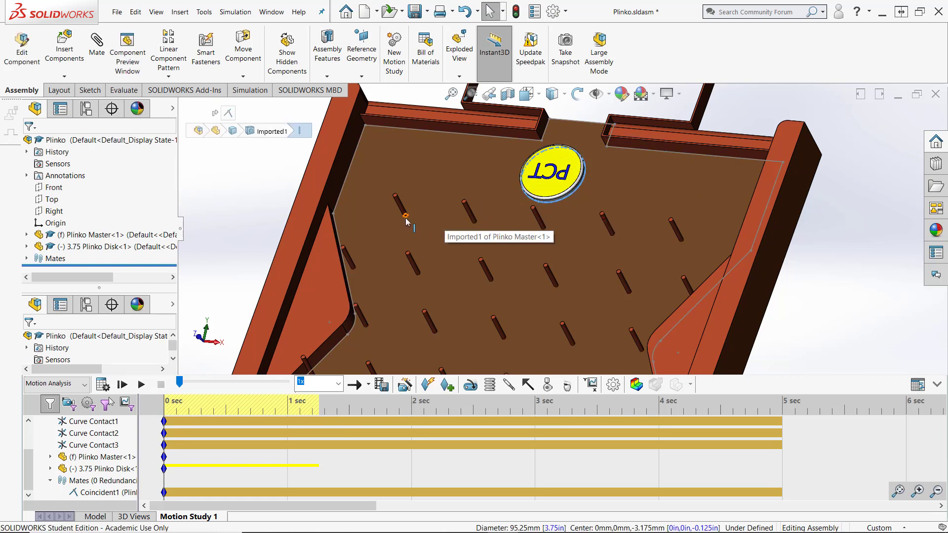
pyautogui.click(546, 385)
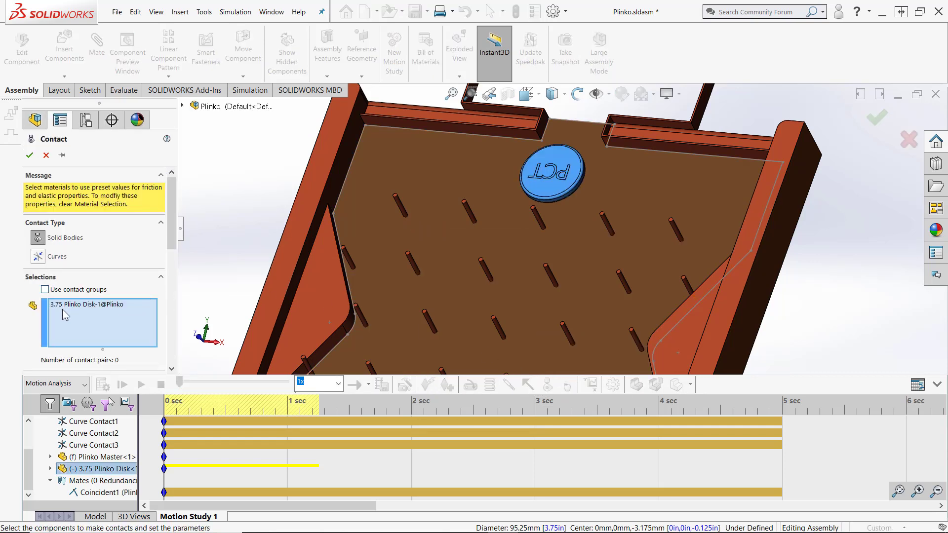
pyautogui.click(38, 257)
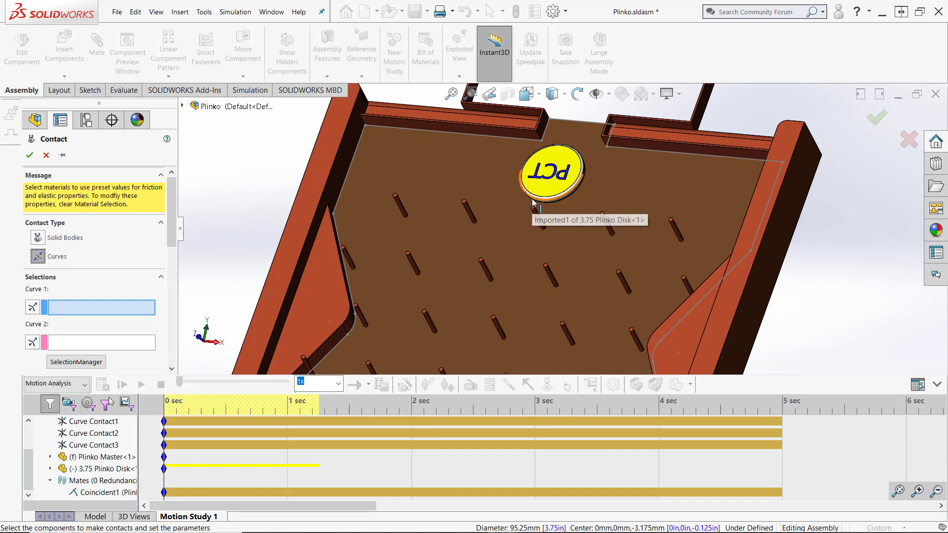
pyautogui.click(546, 206)
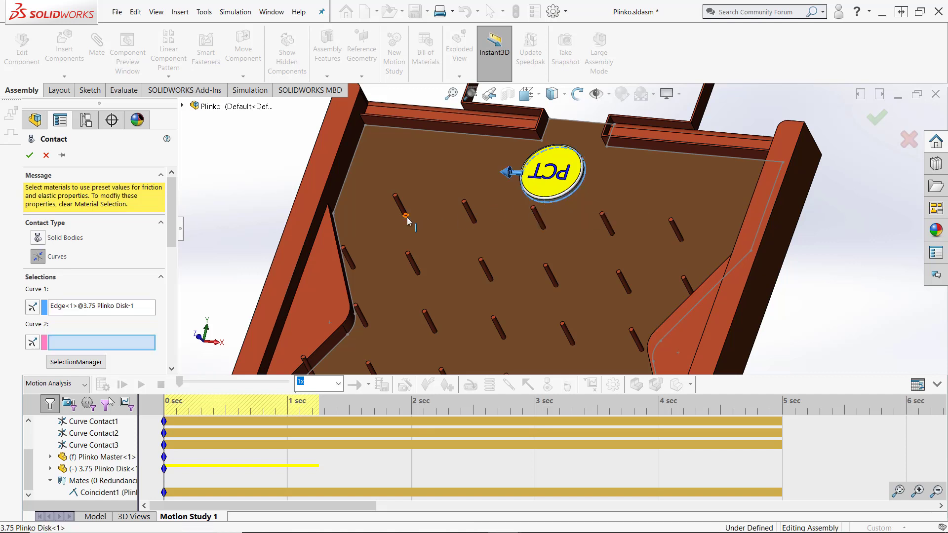
pyautogui.click(407, 219)
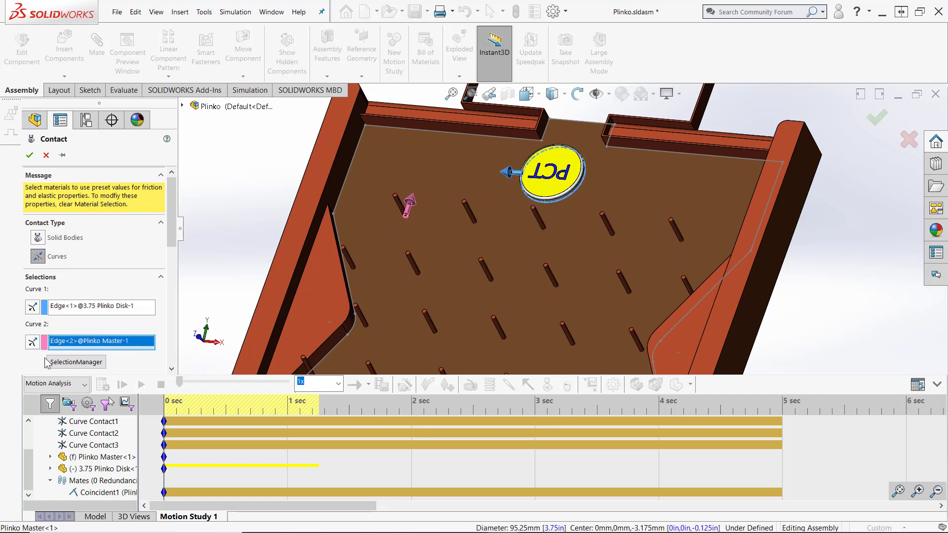
pyautogui.moveTo(170, 238); pyautogui.dragTo(167, 354)
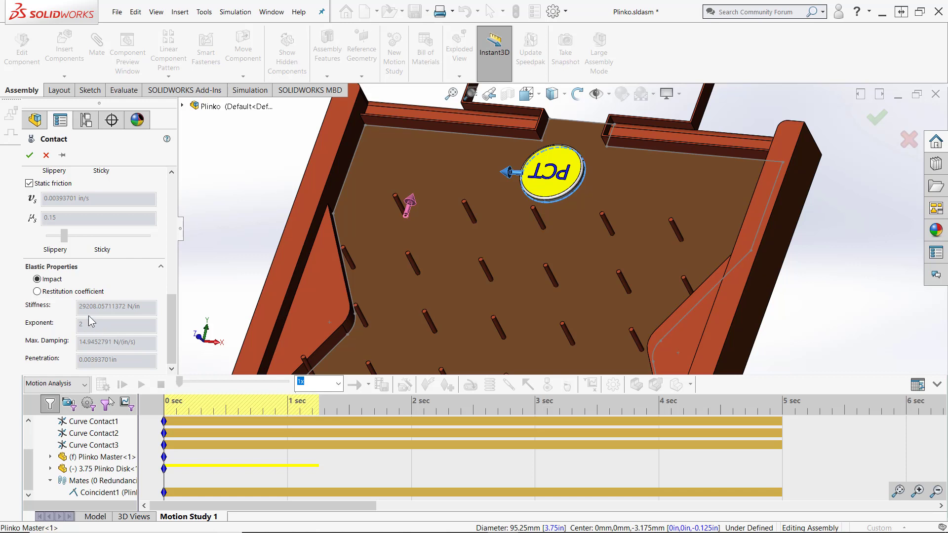
pyautogui.click(37, 292)
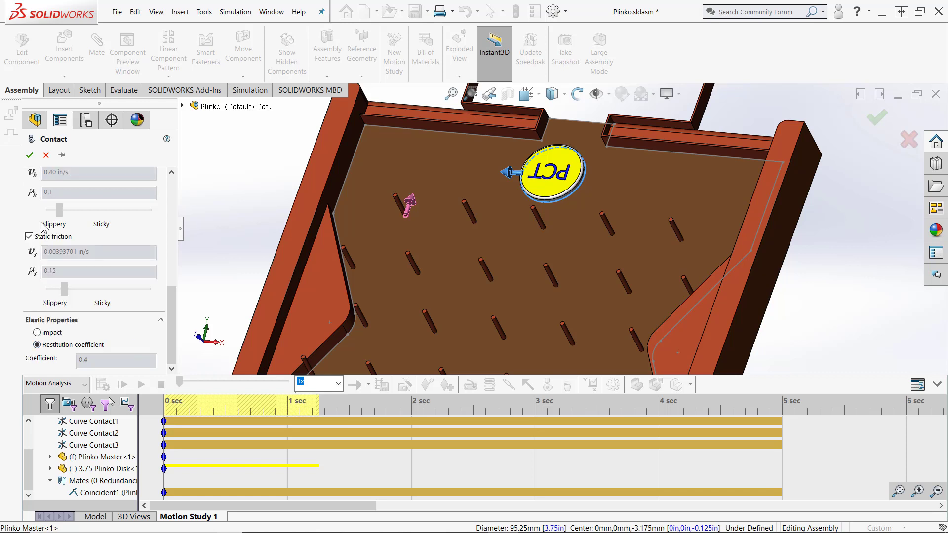
pyautogui.click(30, 156)
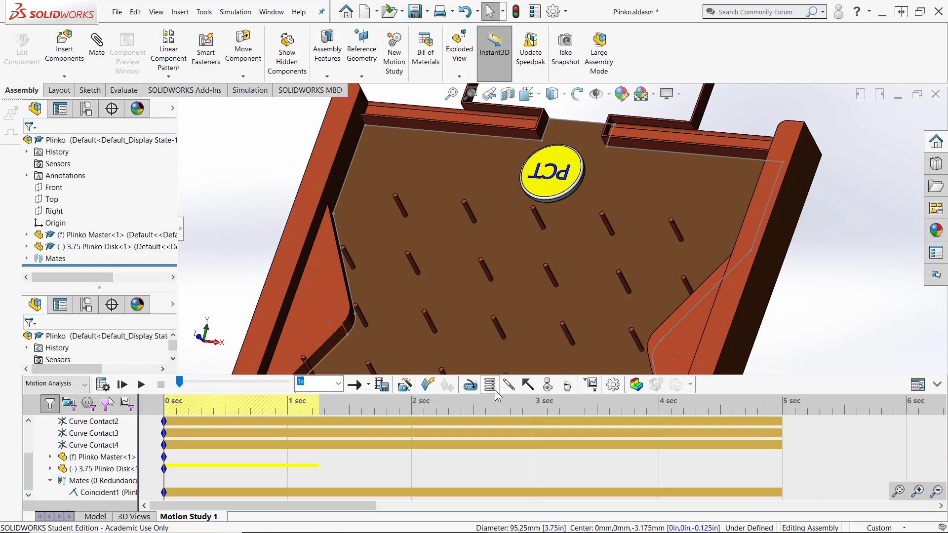
# Add a curve contact between the disk's edge and the base edge of the second row's third peg from the left, using the restitution coefficient
pyautogui.click(549, 386)
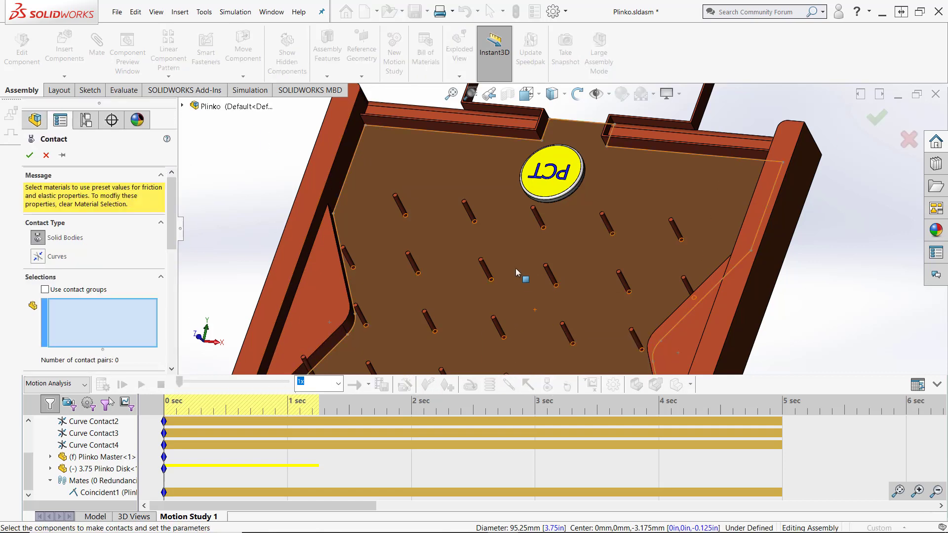
pyautogui.click(560, 204)
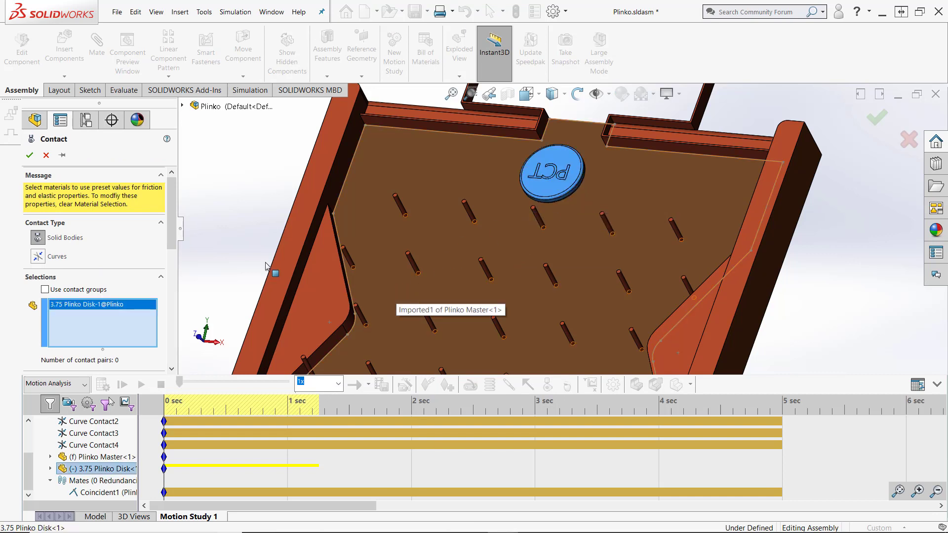
pyautogui.click(38, 256)
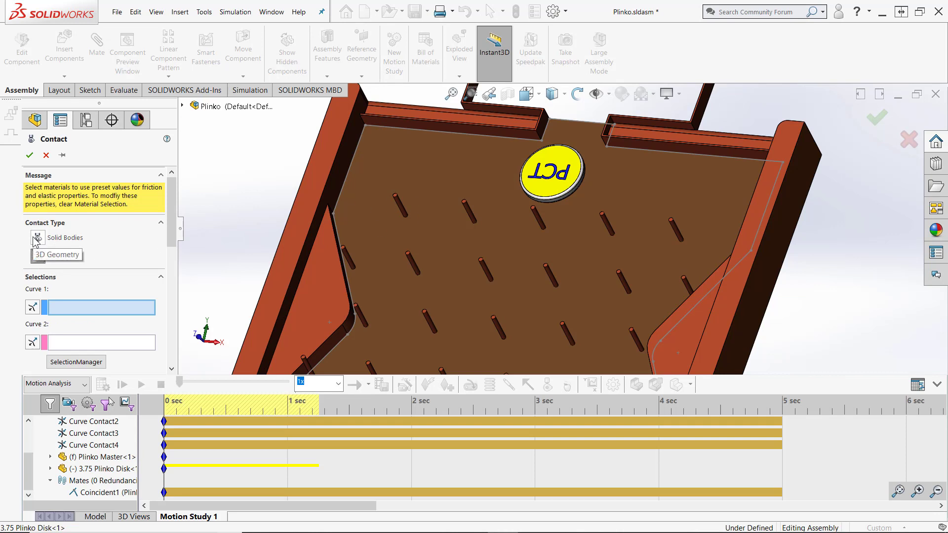
pyautogui.click(538, 204)
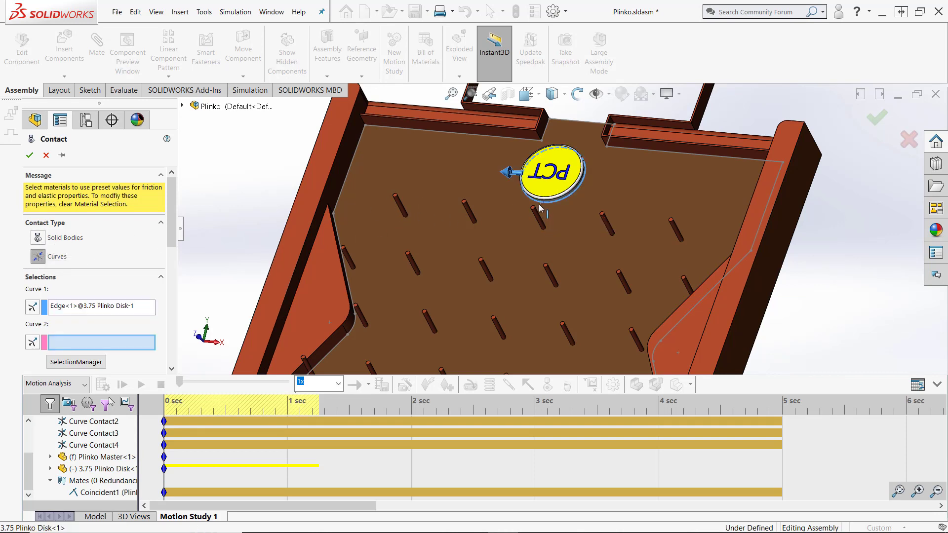
pyautogui.click(492, 286)
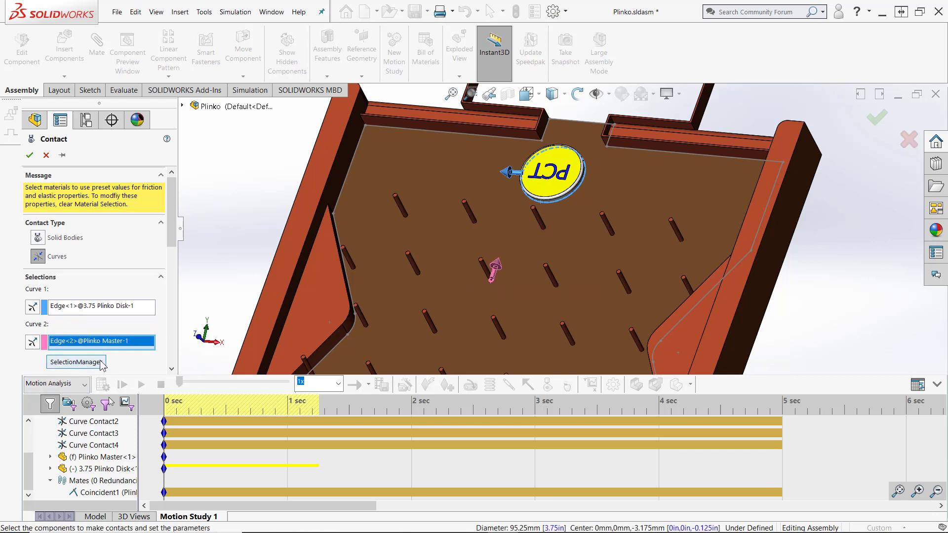
pyautogui.moveTo(168, 229); pyautogui.dragTo(146, 340)
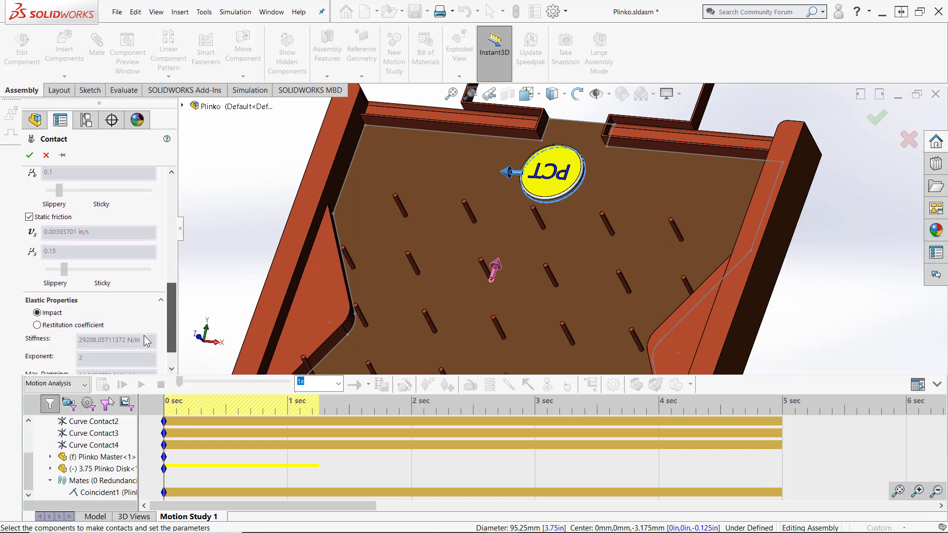
pyautogui.click(39, 325)
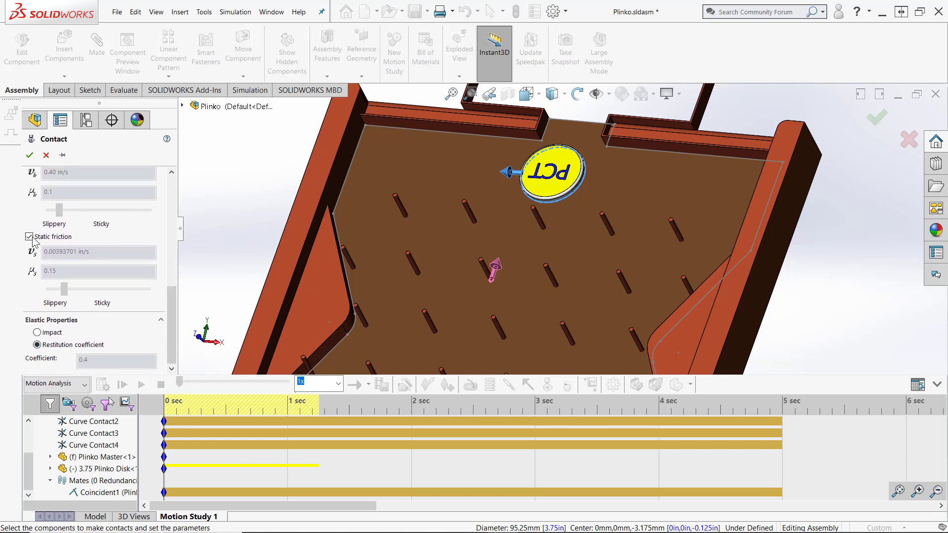
pyautogui.click(29, 156)
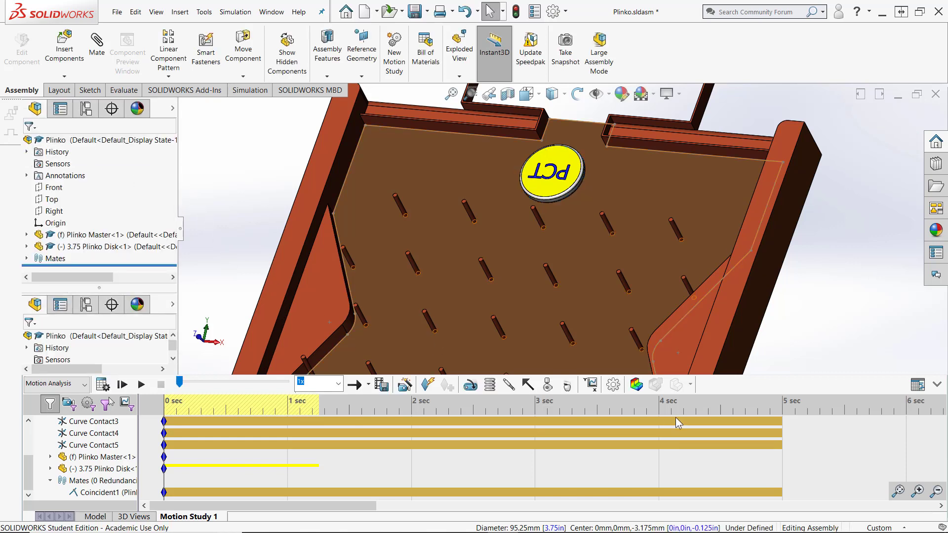
# Review the motion study's frame rate and 3D contact resolution properties and close them without changes
pyautogui.click(613, 385)
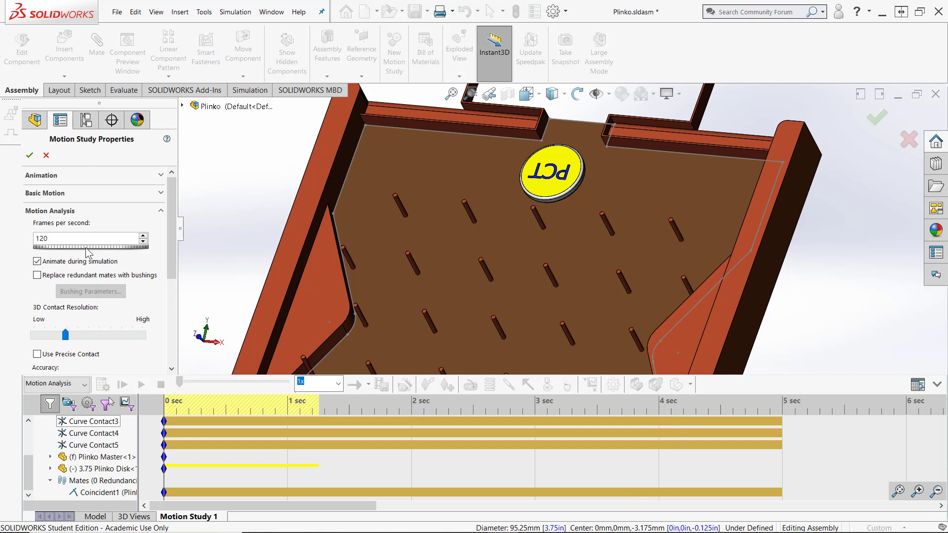
pyautogui.moveTo(173, 217)
pyautogui.mouseDown()
pyautogui.moveTo(154, 316)
pyautogui.moveTo(158, 219)
pyautogui.mouseUp()
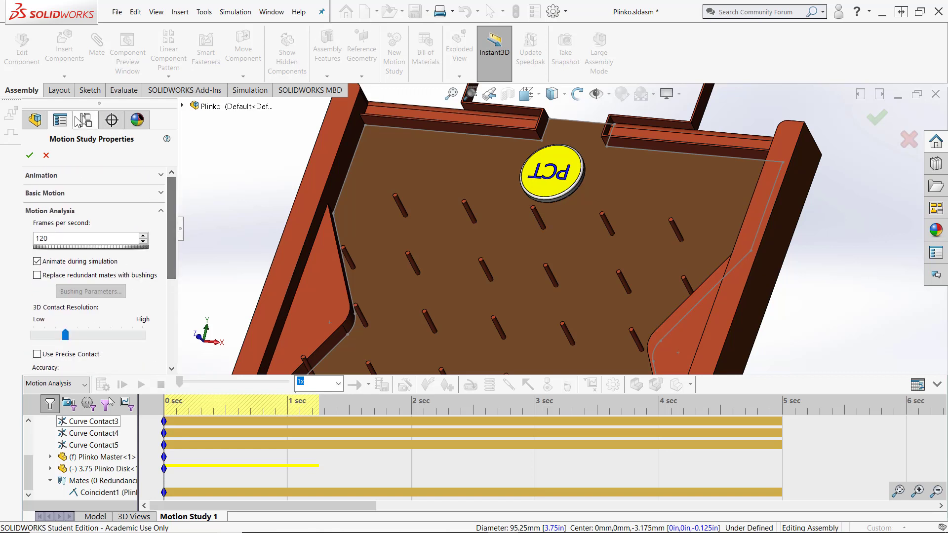
pyautogui.click(29, 155)
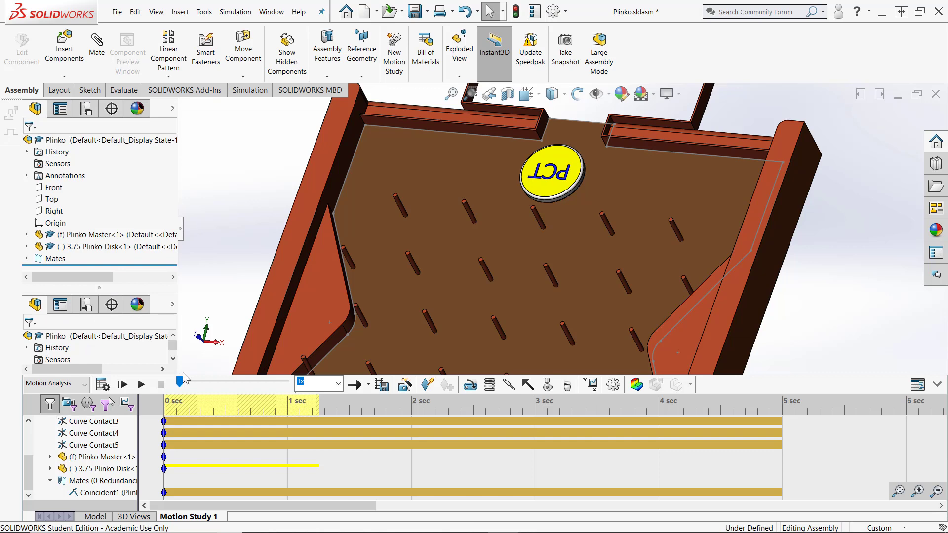
# Calculate the motion study of the falling disk twice, returning the timeline to its start between the runs
pyautogui.click(103, 384)
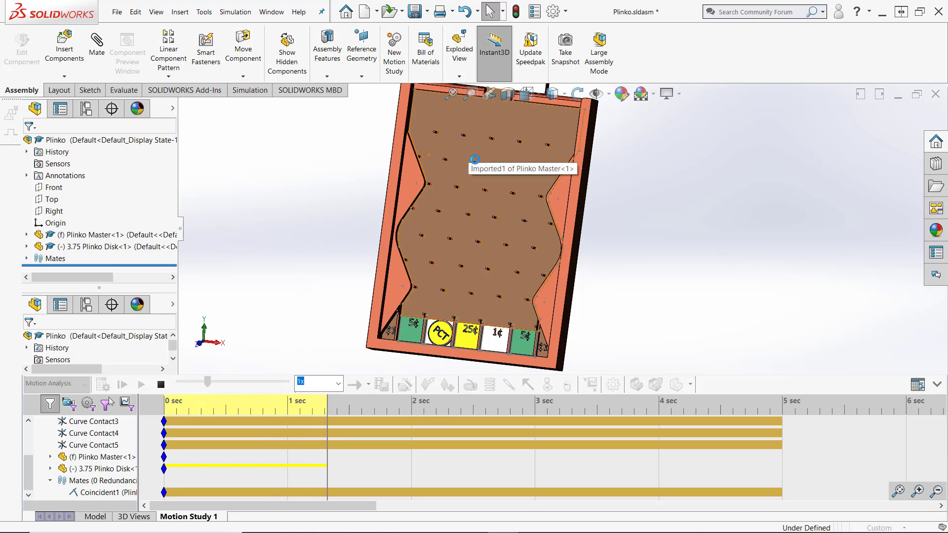
pyautogui.click(169, 389)
pyautogui.moveTo(208, 382); pyautogui.dragTo(179, 383)
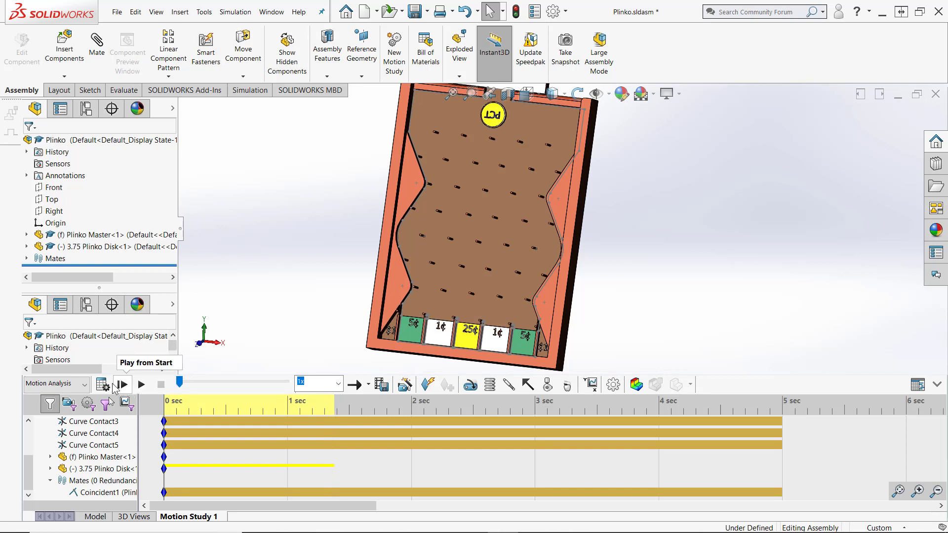
pyautogui.click(102, 384)
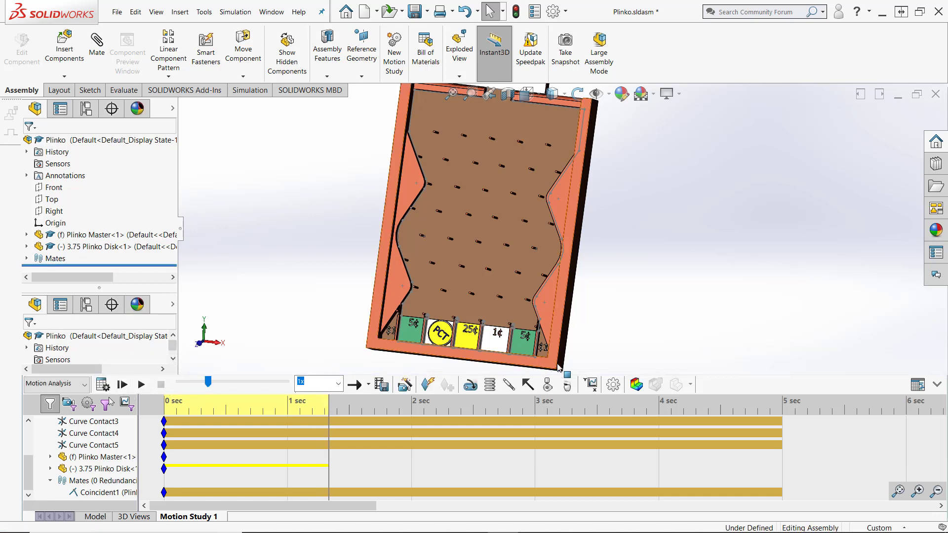
# Set the motion analysis to 240 frames per second, leaving Use Precise Contact off
pyautogui.click(613, 384)
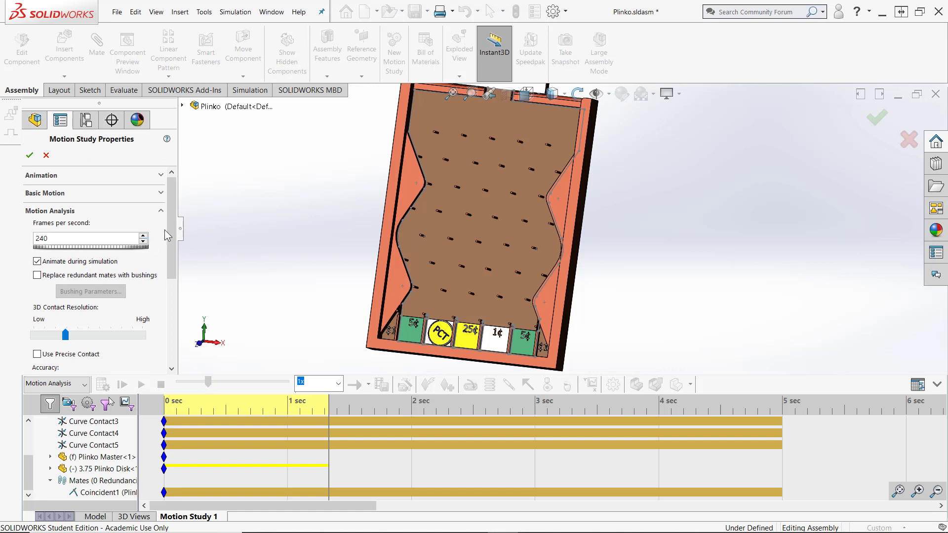
pyautogui.moveTo(169, 230); pyautogui.dragTo(168, 264)
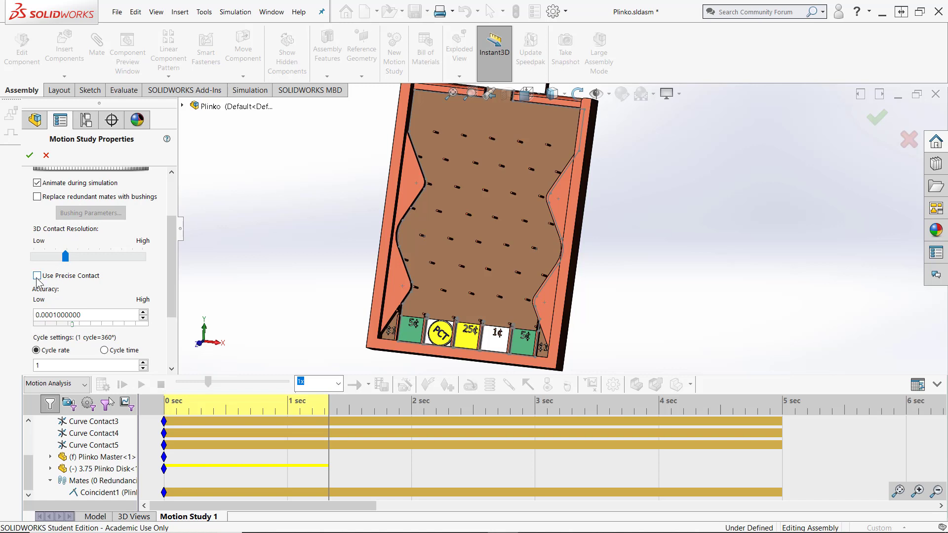
pyautogui.click(29, 156)
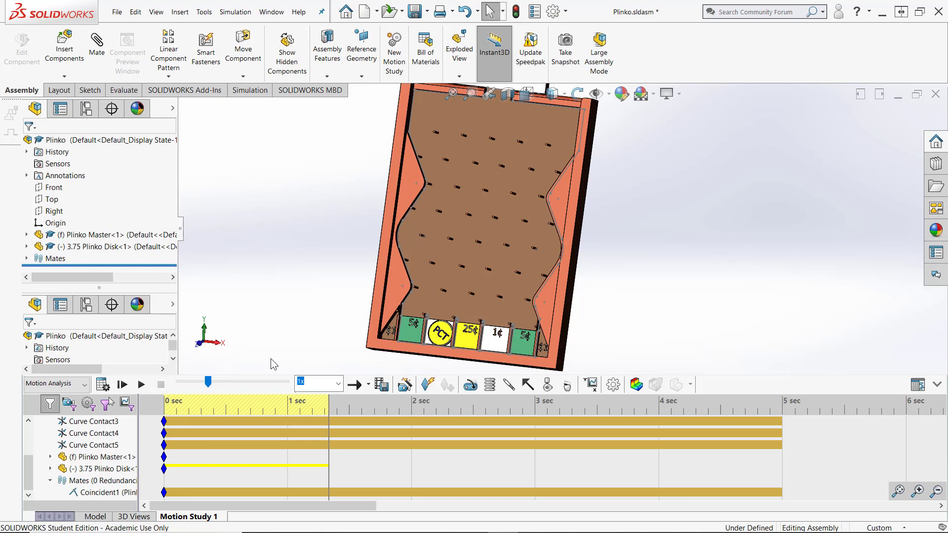
# Return the timeline to its start, recalculate the motion study and stop the calculation once the disk settles in a slot
pyautogui.moveTo(208, 382); pyautogui.dragTo(180, 383)
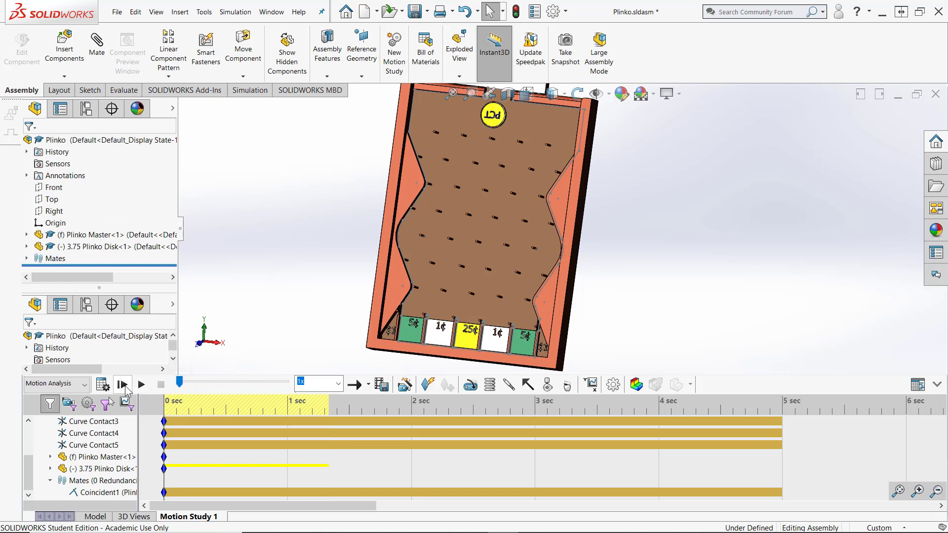
pyautogui.click(106, 388)
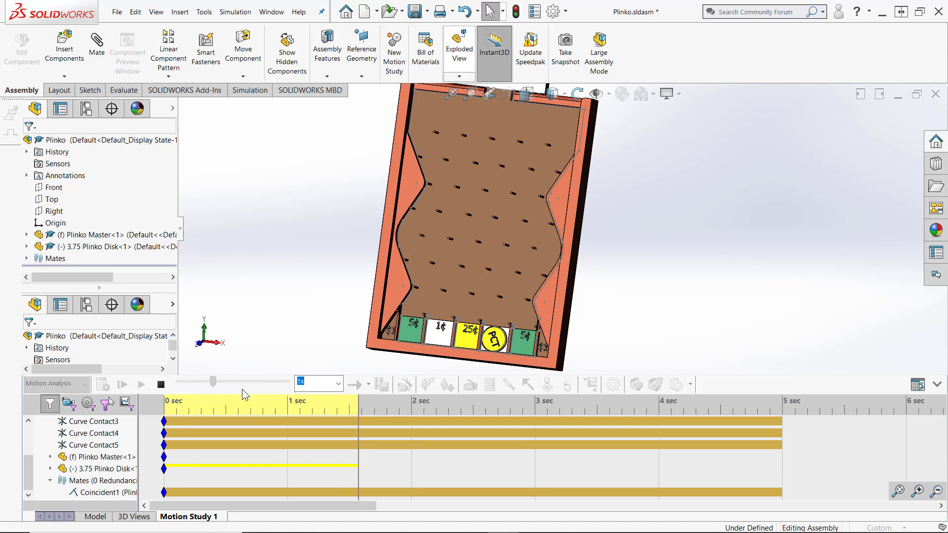
pyautogui.click(162, 383)
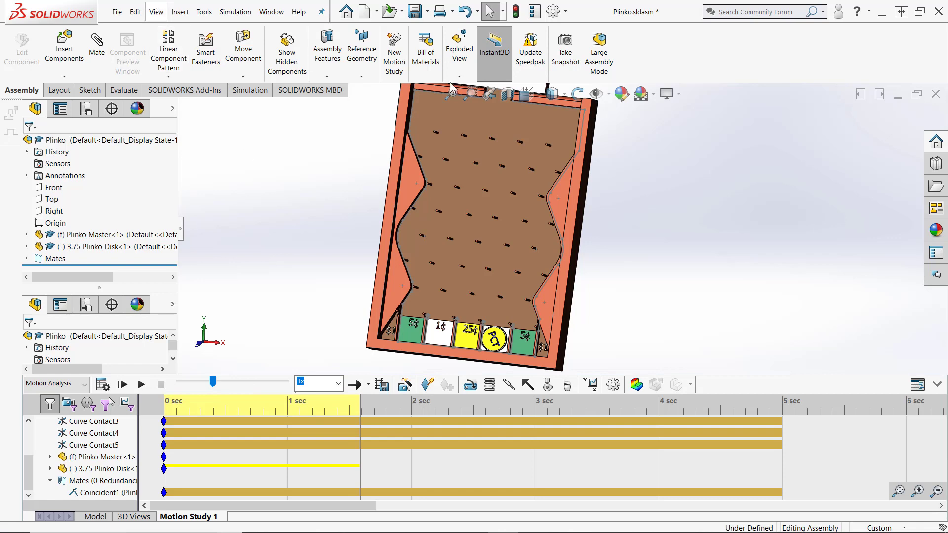